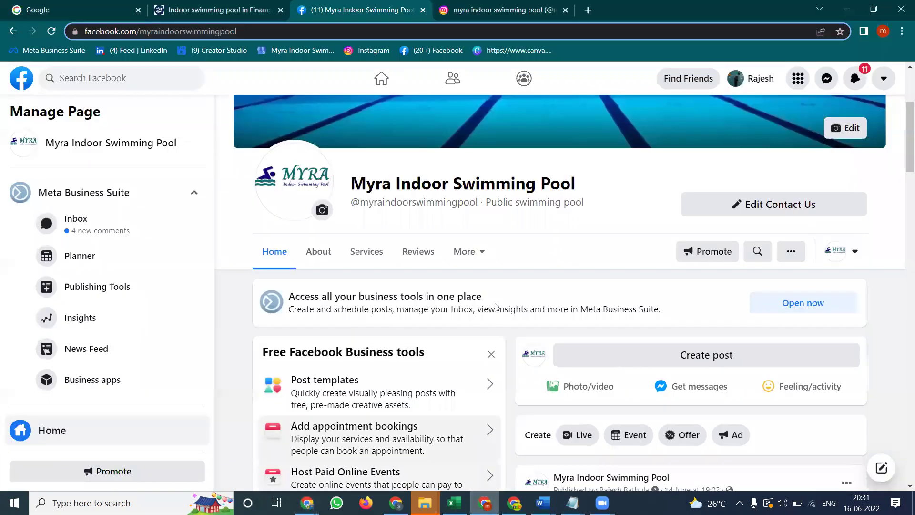
Open the Page's About section and scroll through its details
mouse_move(459, 206)
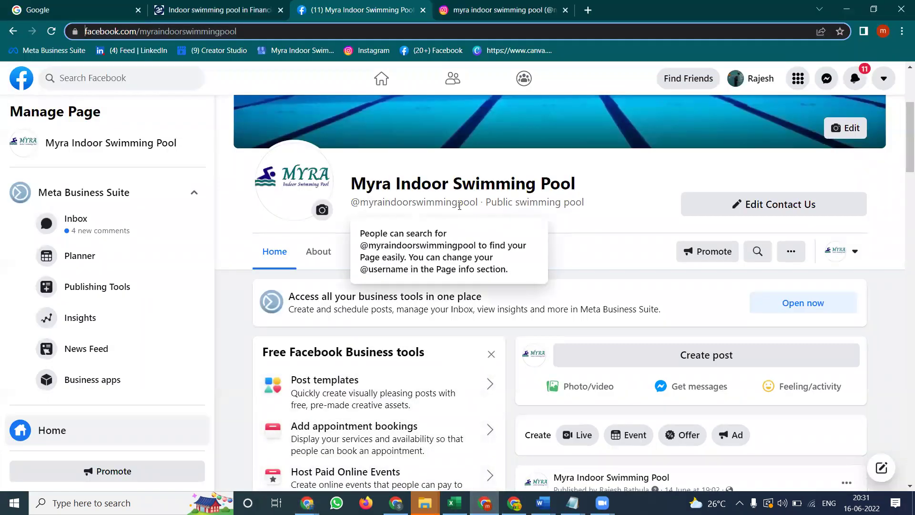
left_click(314, 252)
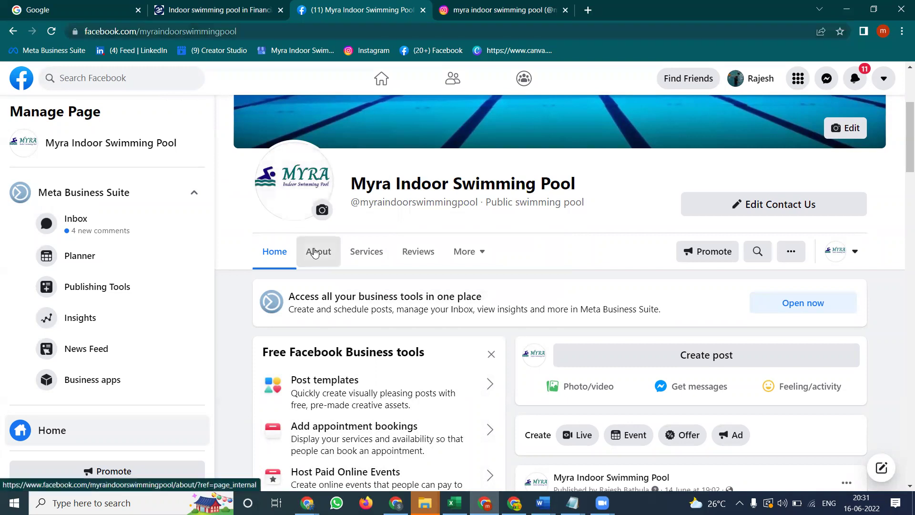
scroll(314, 254, "down", 5)
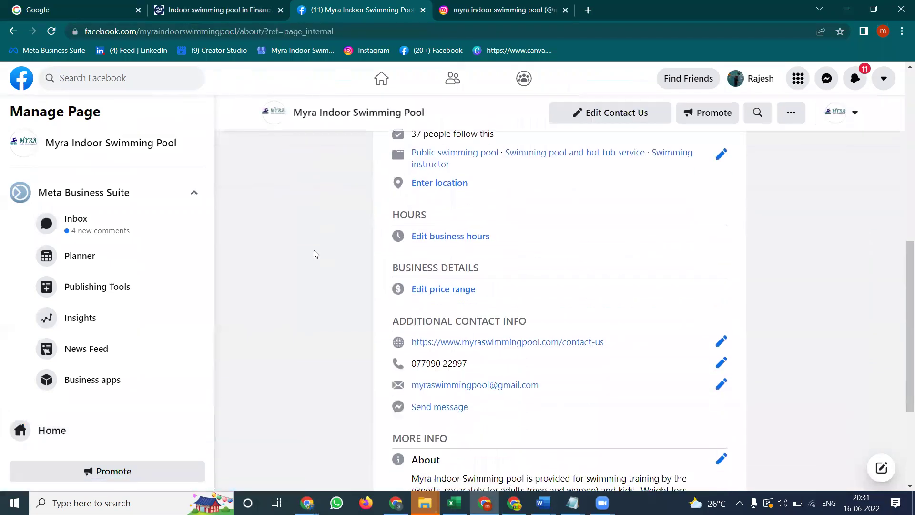
scroll(314, 253, "down", 1)
scroll(314, 254, "down", 1)
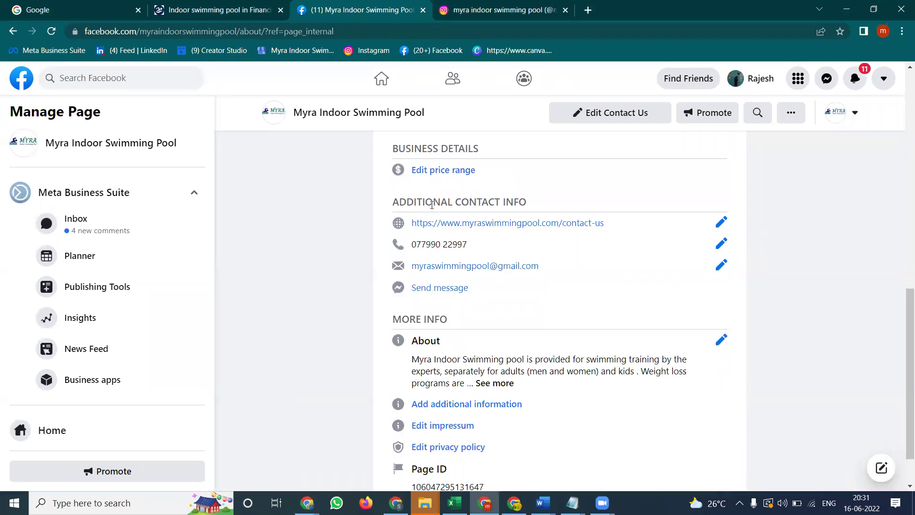
scroll(450, 251, "down", 1)
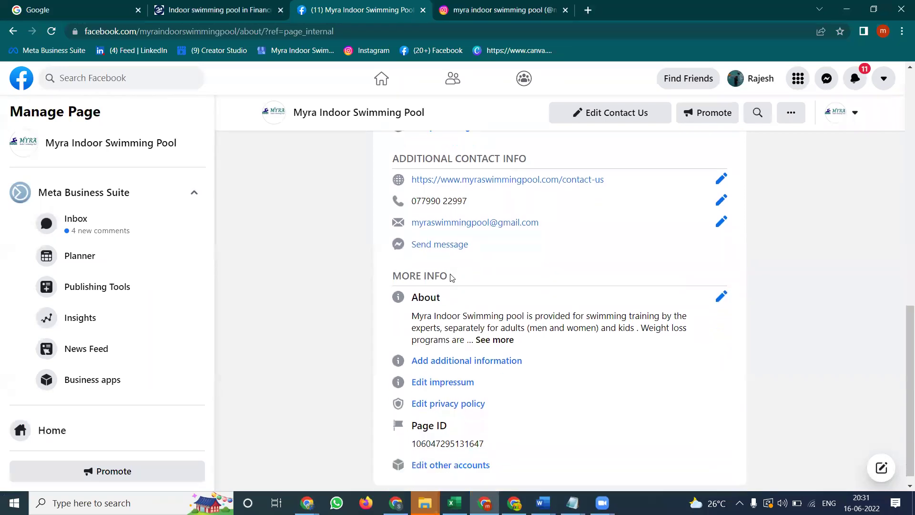
Close Add additional information unchanged, then open the Edit Page info editor
left_click(458, 349)
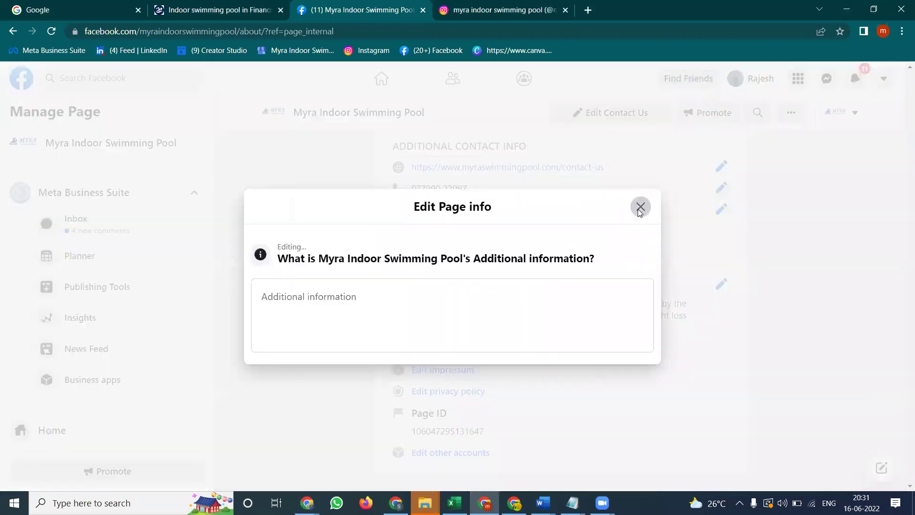
left_click(640, 207)
scroll(466, 360, "up", 3)
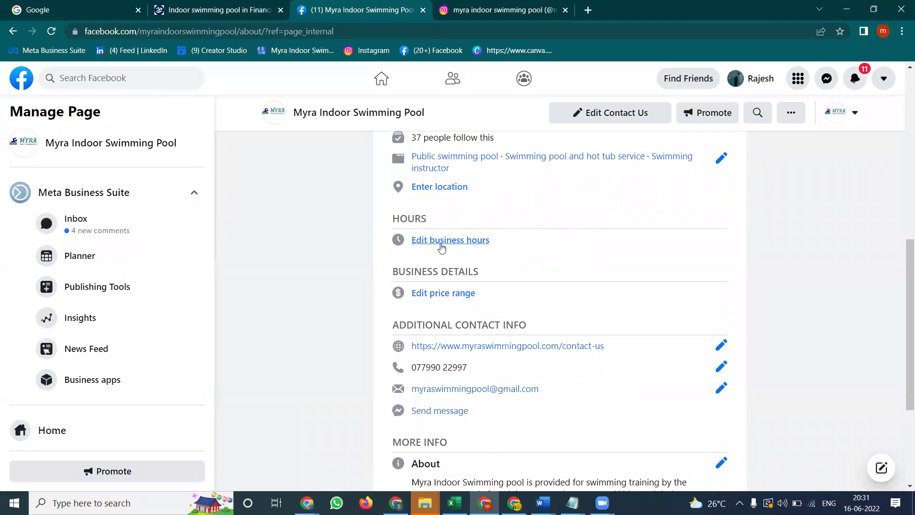
scroll(445, 209, "up", 2)
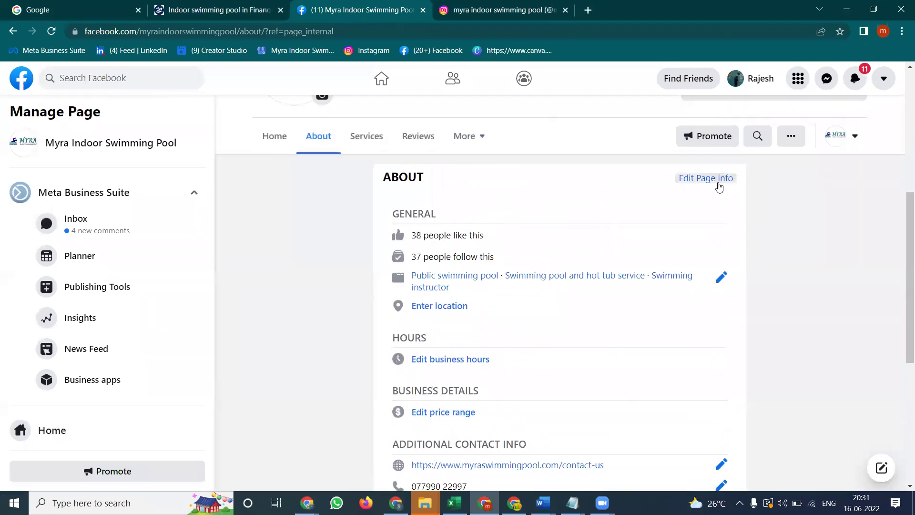
left_click(719, 180)
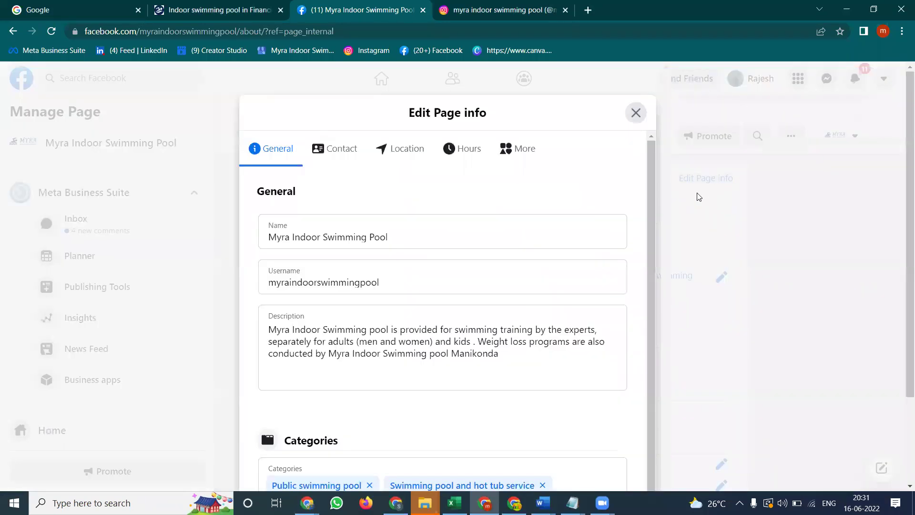
scroll(334, 315, "down", 3)
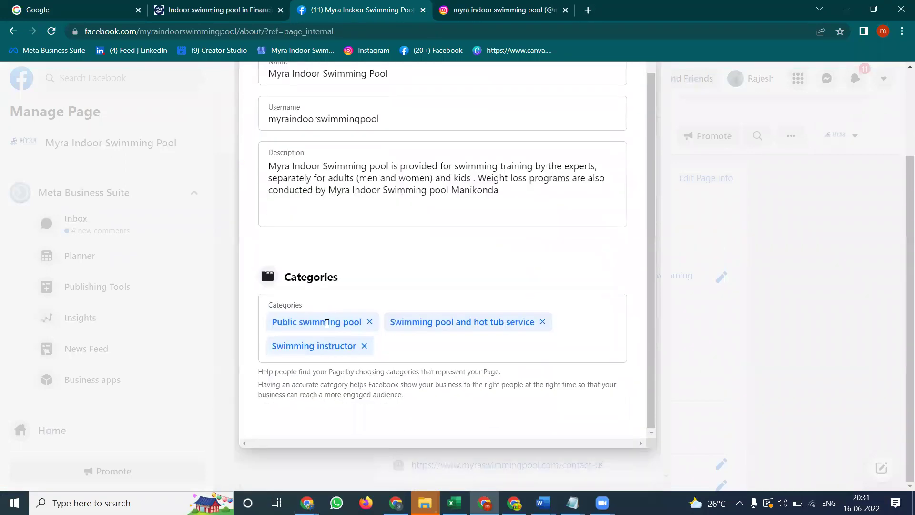
scroll(330, 173, "up", 2)
scroll(334, 172, "up", 2)
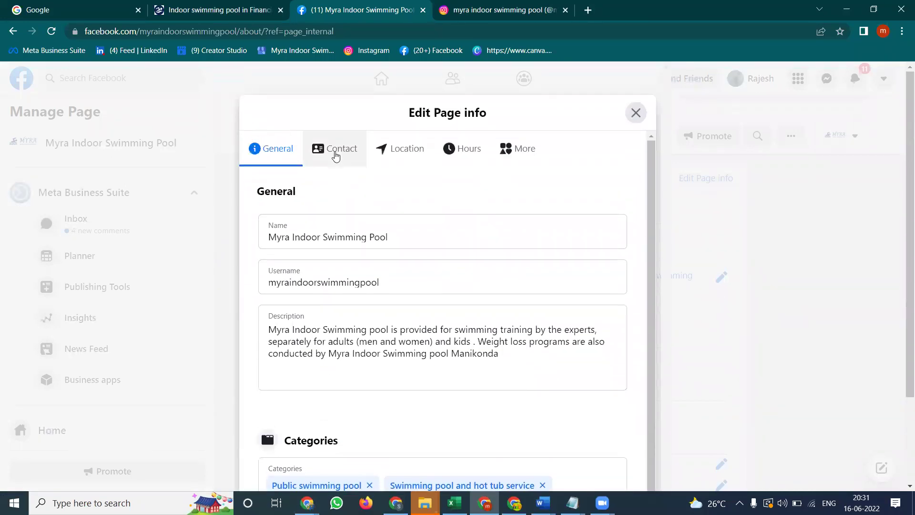
left_click(337, 151)
scroll(467, 192, "down", 3)
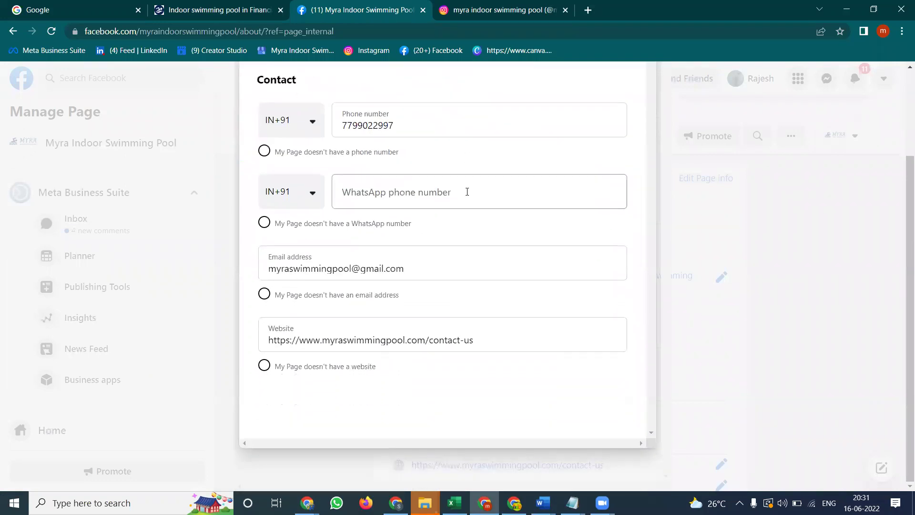
left_click(360, 193)
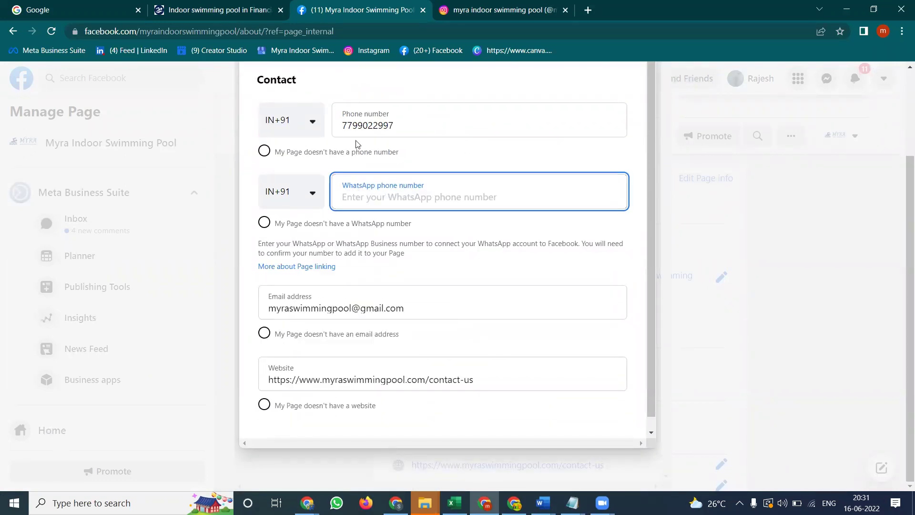
double_click(357, 126)
key("ctrl+c")
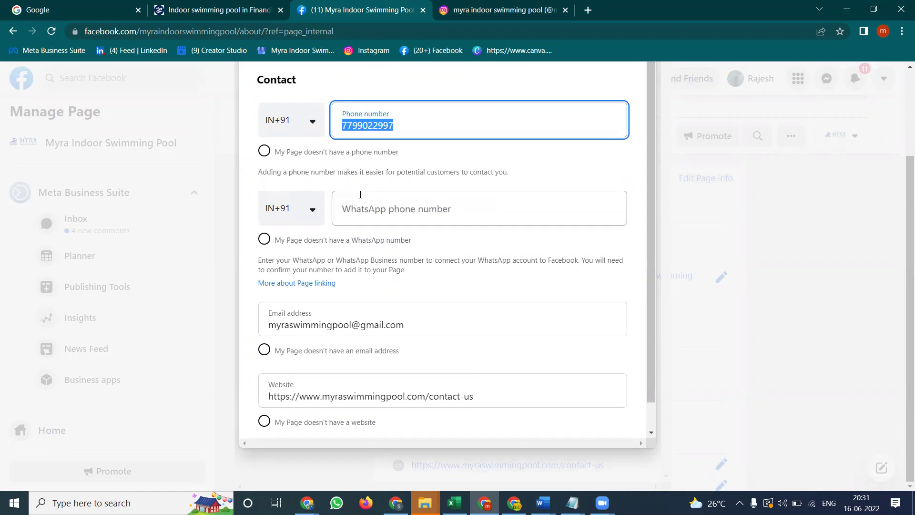
left_click(359, 208)
key("ctrl+v")
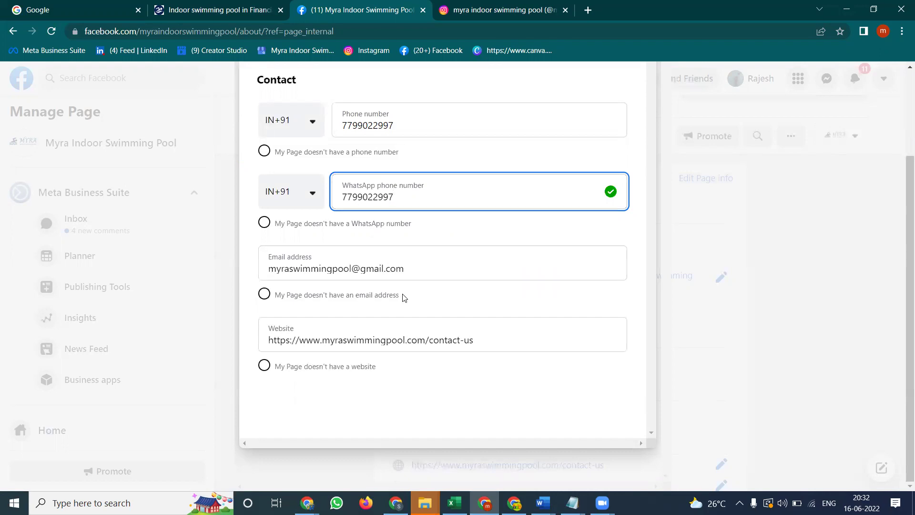
Send a code to the WhatsApp number, enter it to confirm the account, and add the WhatsApp button
left_click(411, 380)
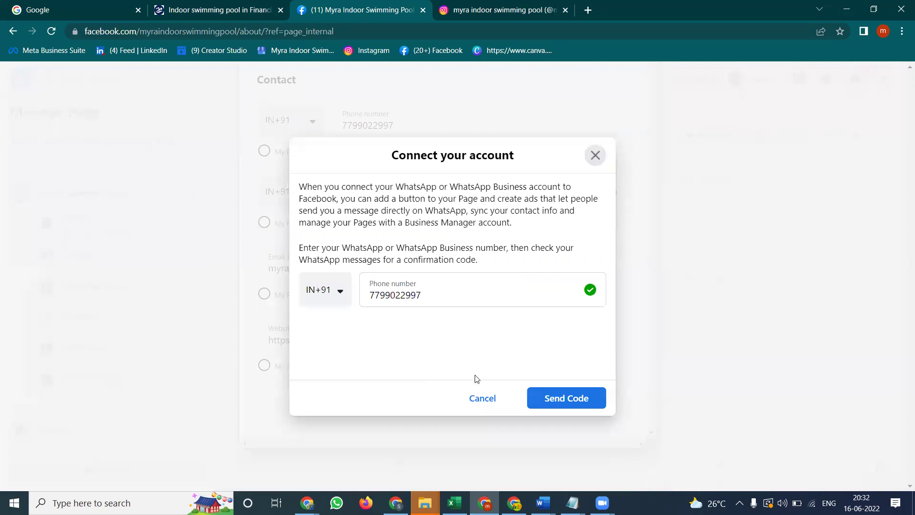
left_click(545, 399)
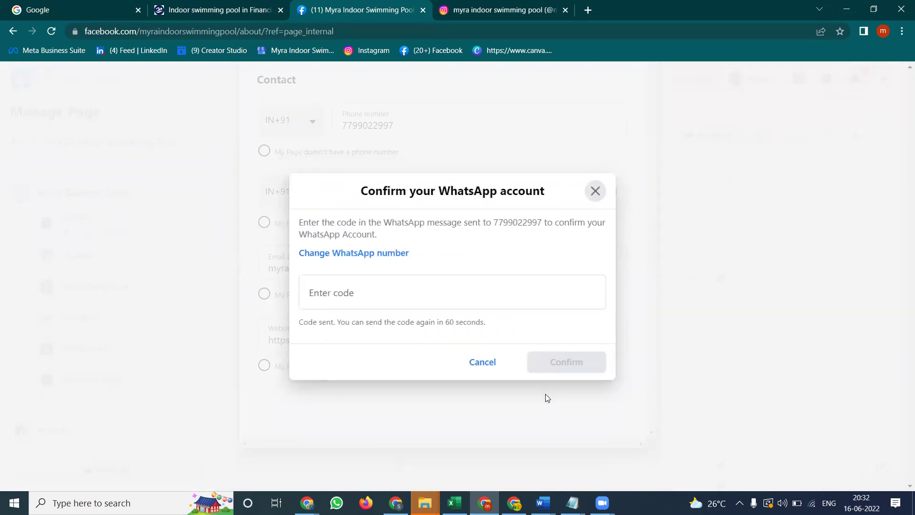
left_click(438, 287)
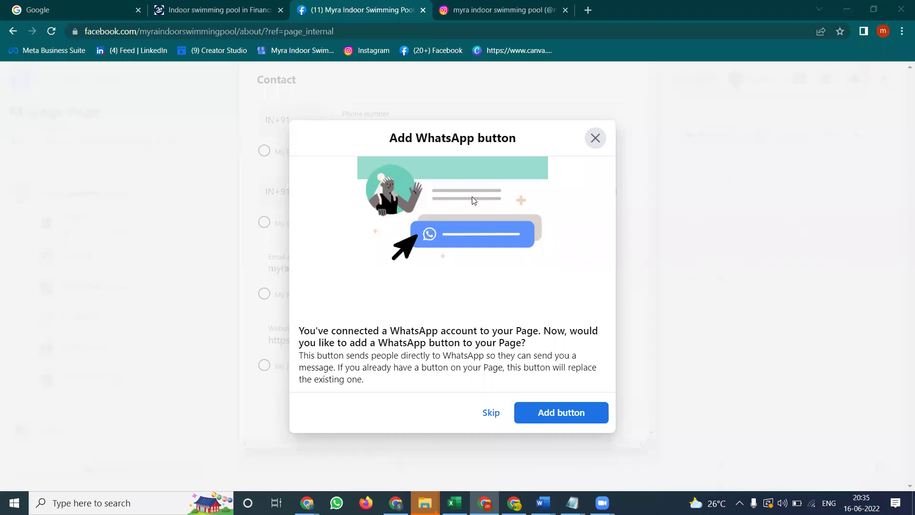
left_click(533, 414)
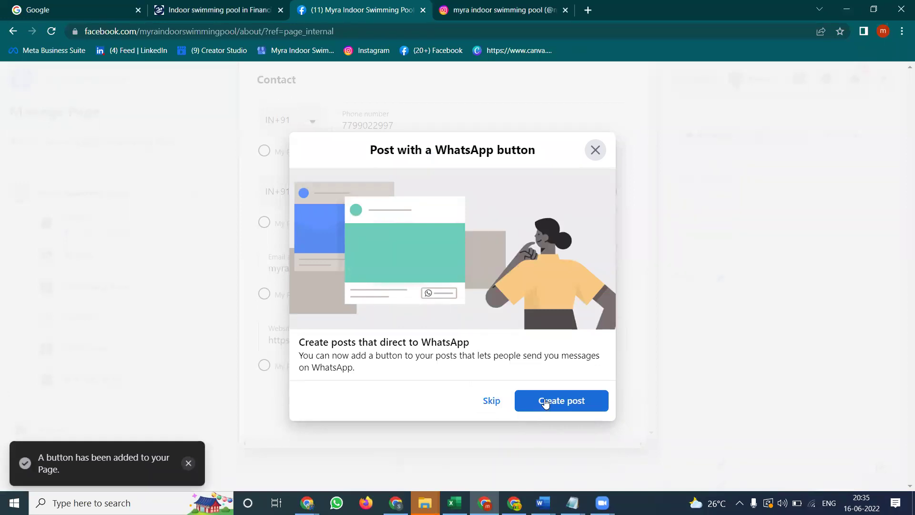
Discard the WhatsApp button post draft, skip posting, and close Edit Page info
left_click(546, 401)
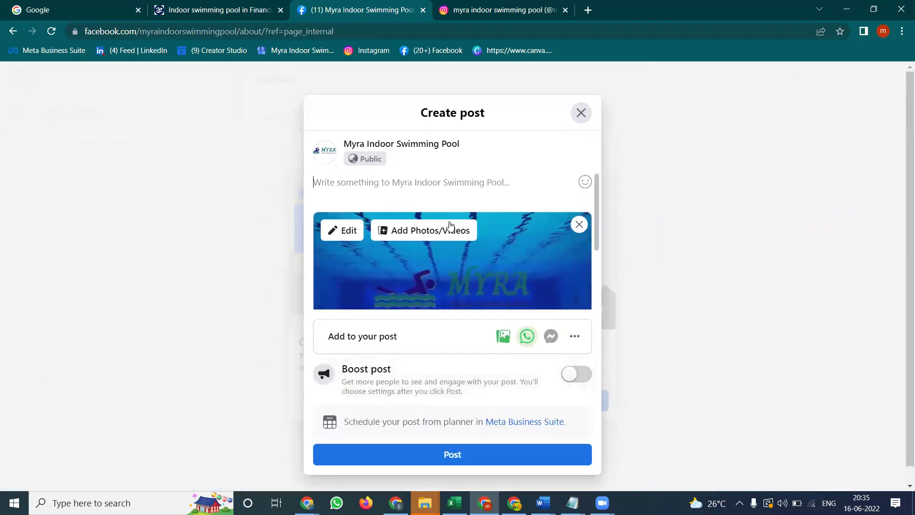
left_click(581, 113)
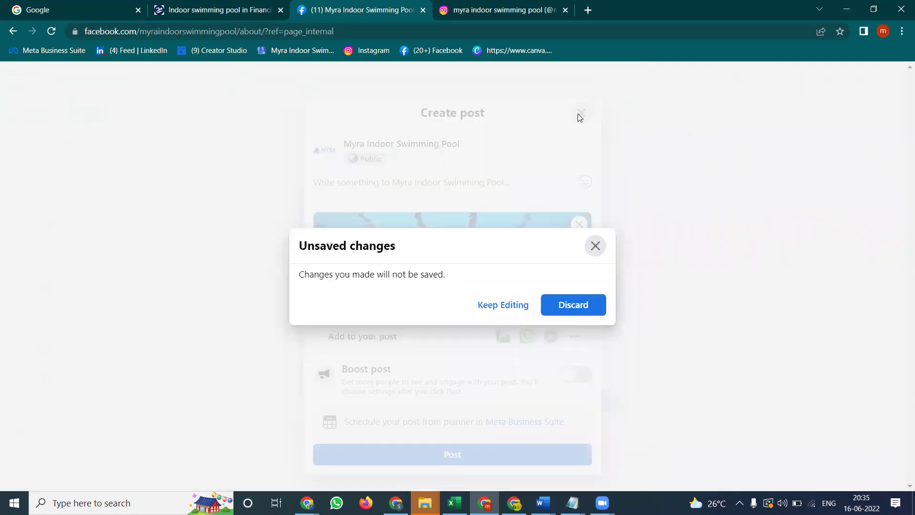
left_click(566, 306)
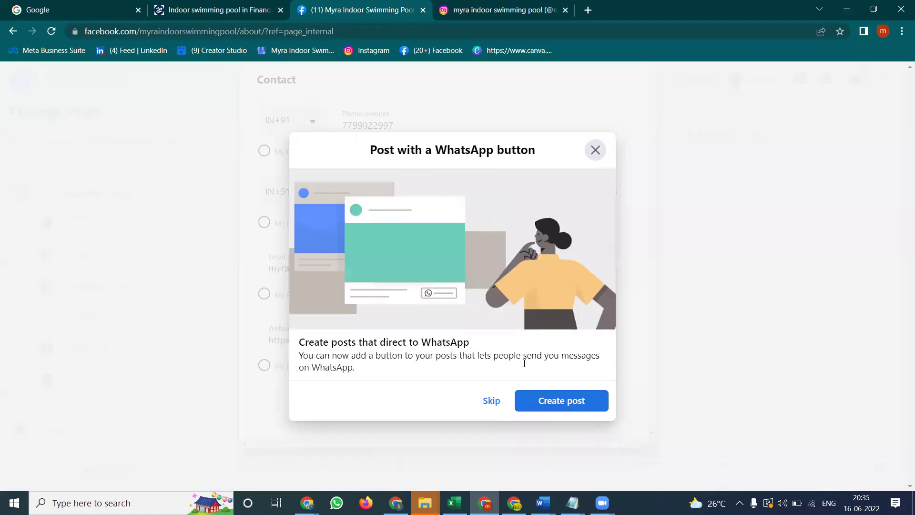
left_click(491, 400)
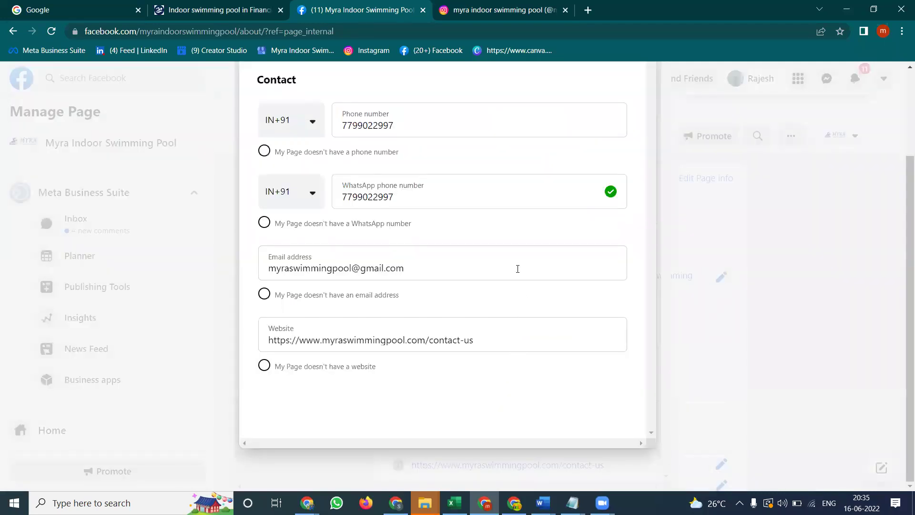
left_click(632, 120)
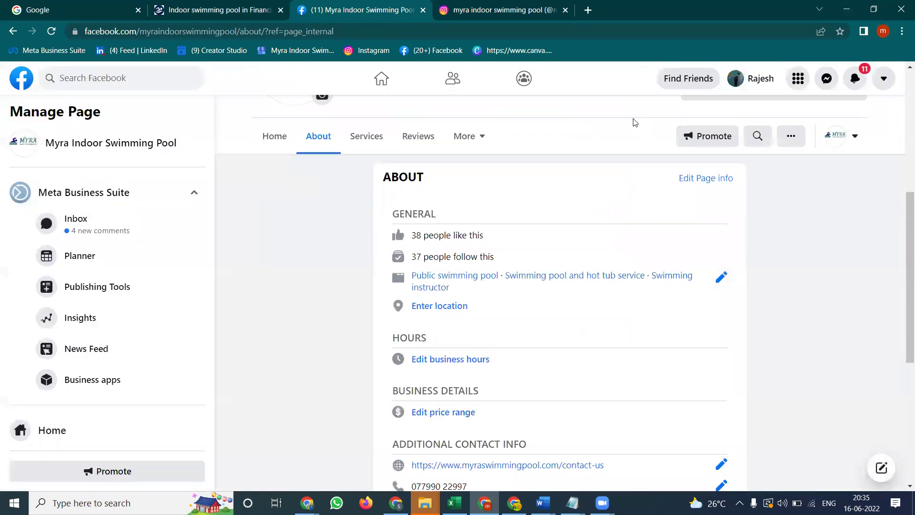
From the Page home, start a post with WhatsApp messaging attached, declining Business Suite, and add photos
left_click(263, 137)
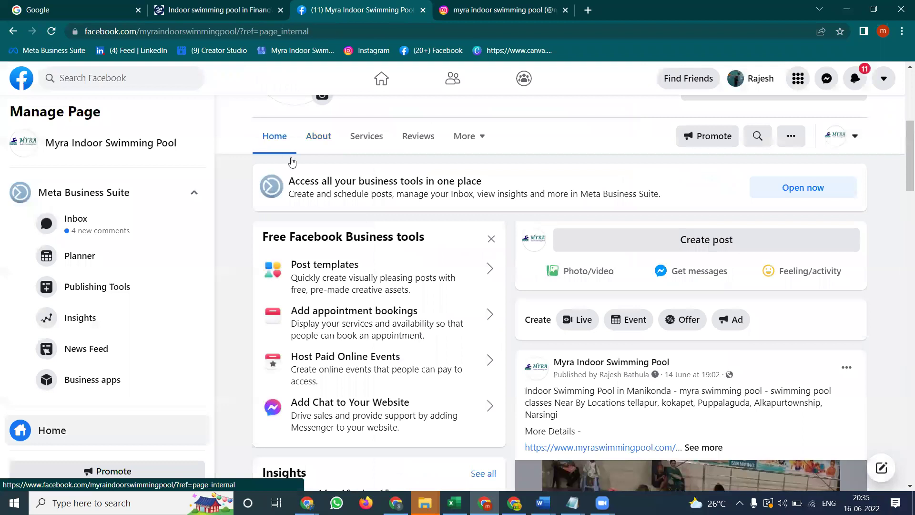
left_click(724, 247)
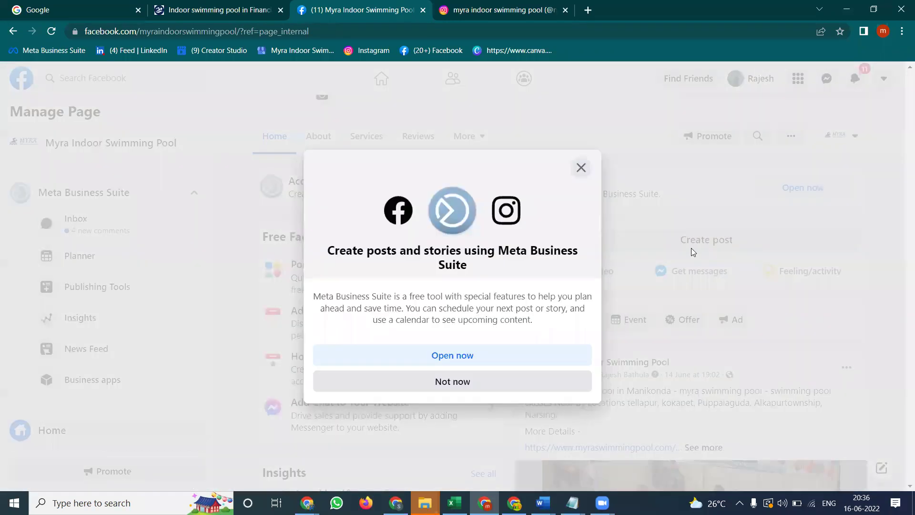
left_click(456, 382)
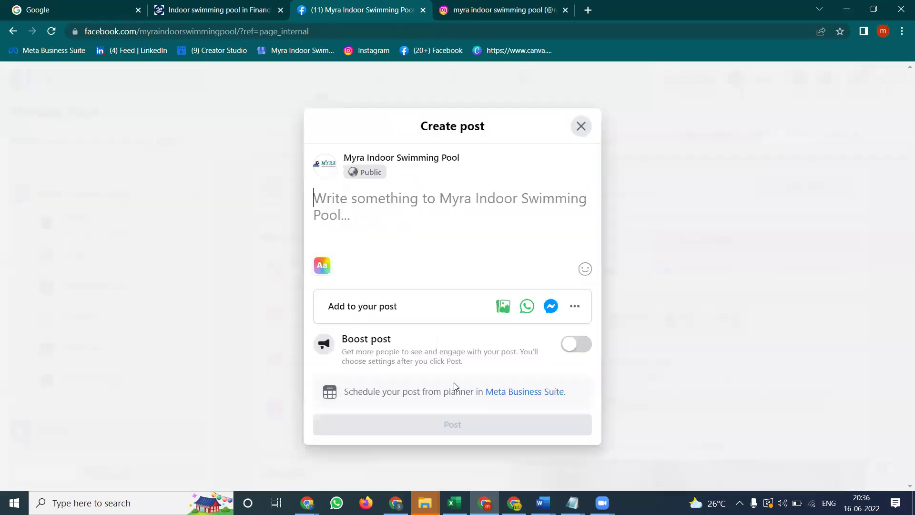
left_click(528, 308)
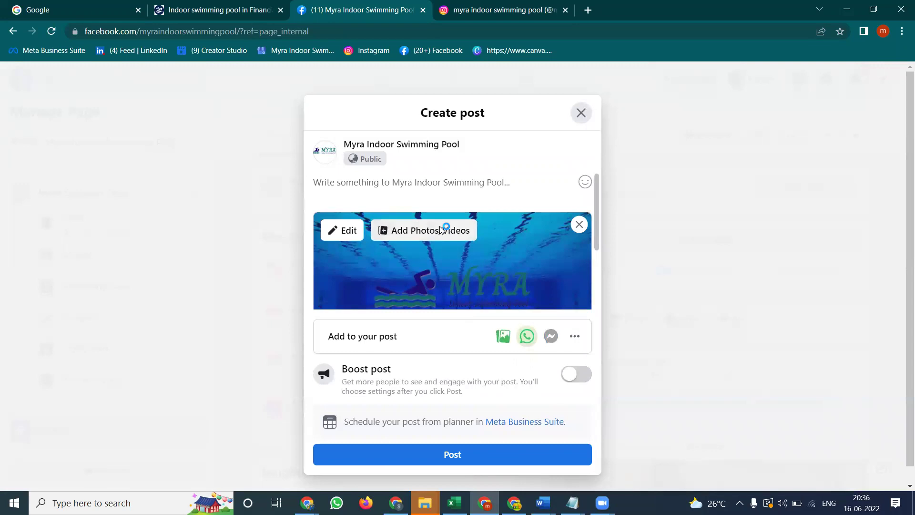
left_click(441, 231)
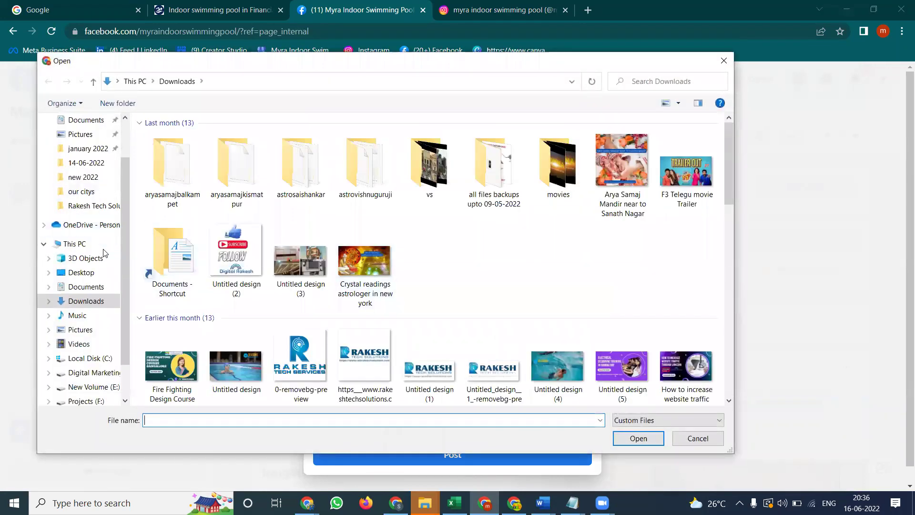
Attach a pool video from Projects (F:) > myra indoor swimming pool > 2022 > videos 2022, using All Files
left_click(80, 400)
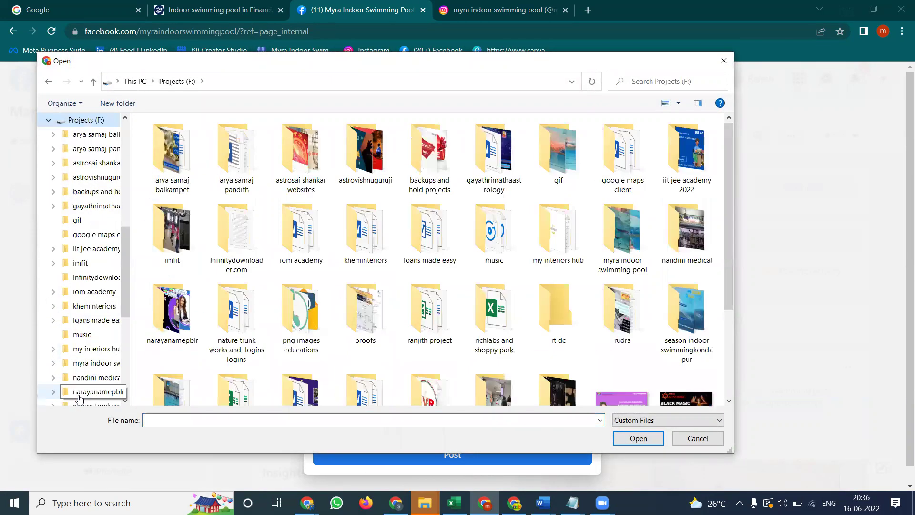
double_click(622, 232)
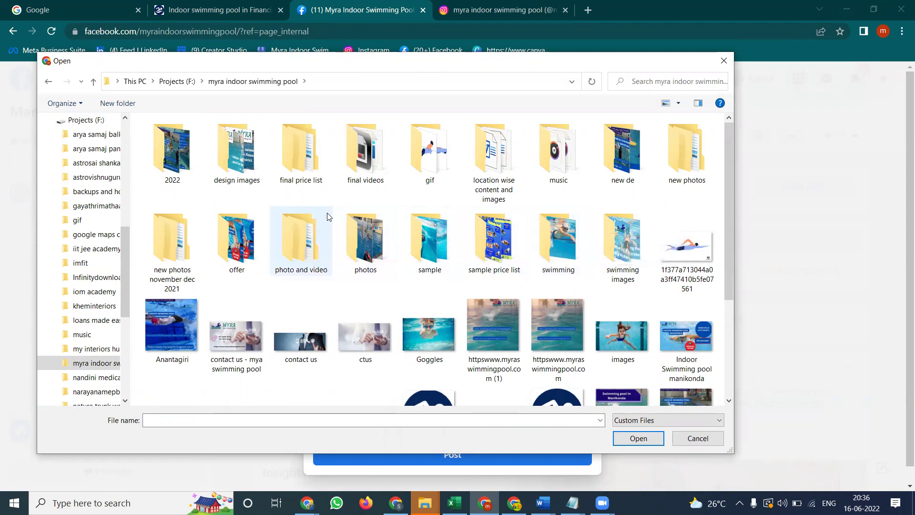
double_click(172, 164)
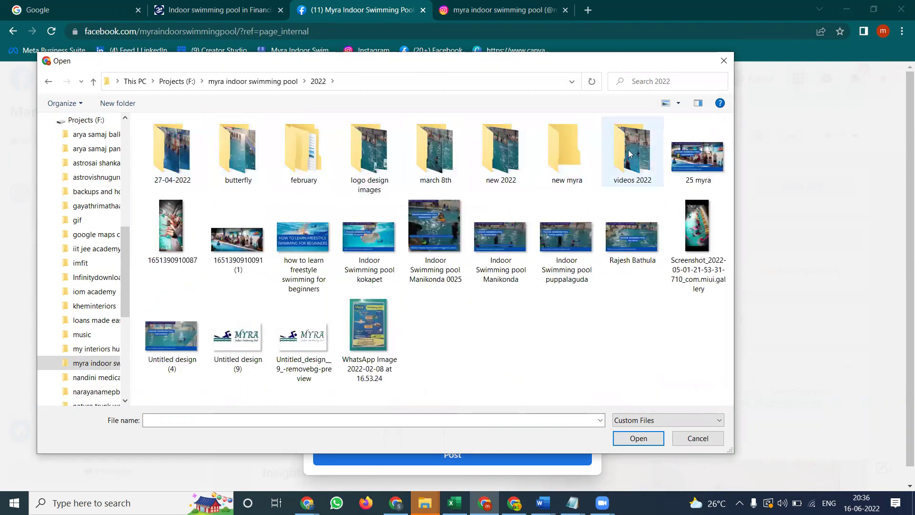
double_click(630, 154)
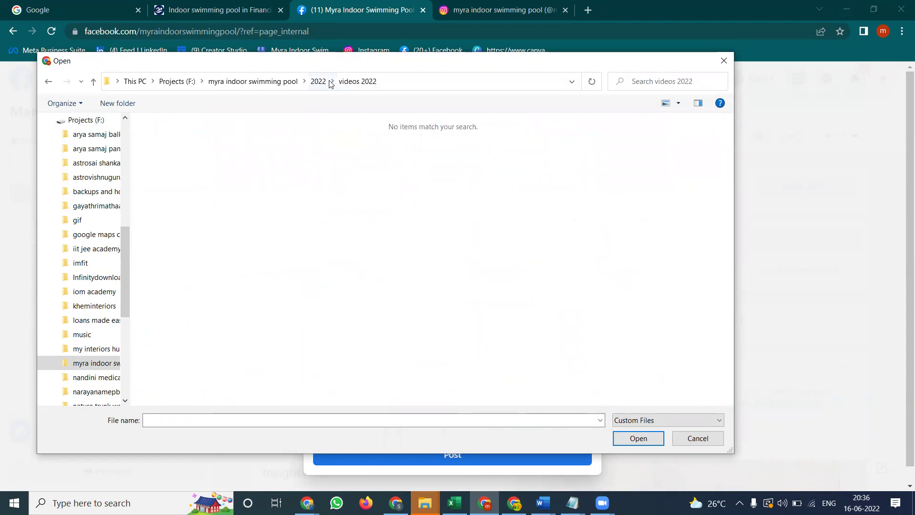
left_click(643, 423)
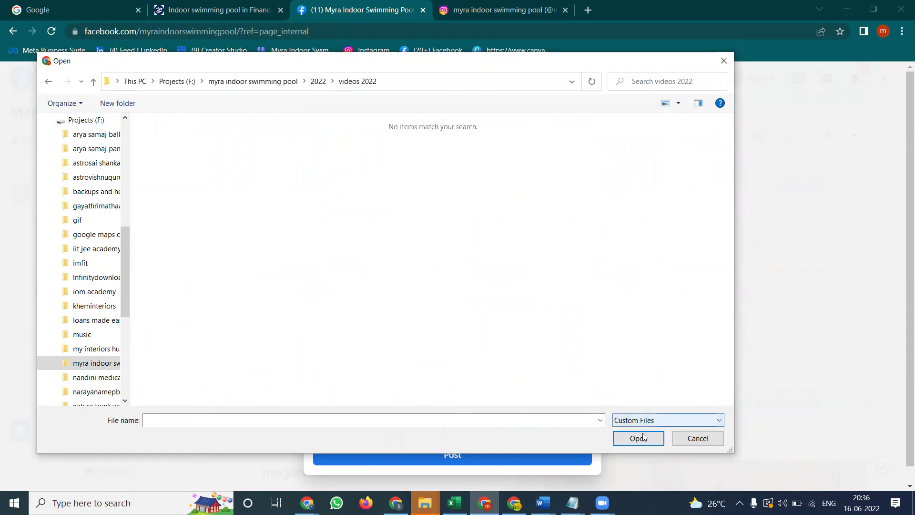
left_click(643, 441)
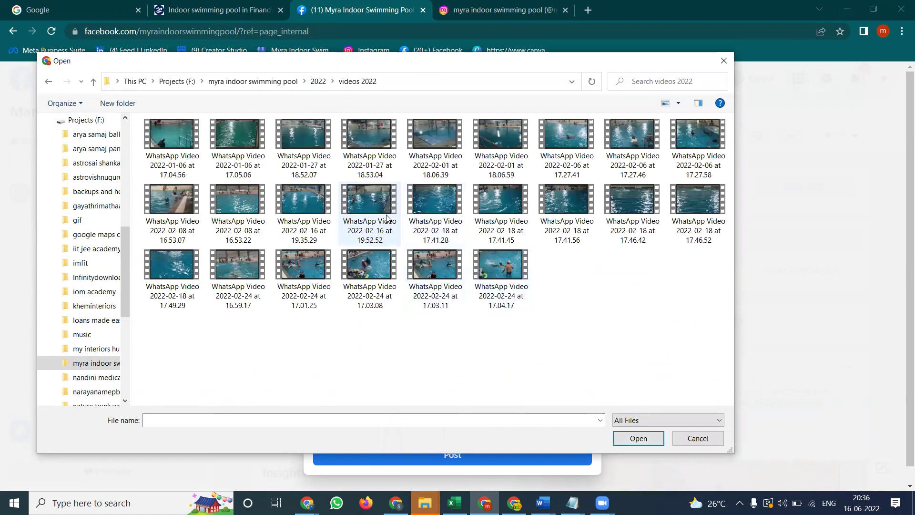
double_click(366, 274)
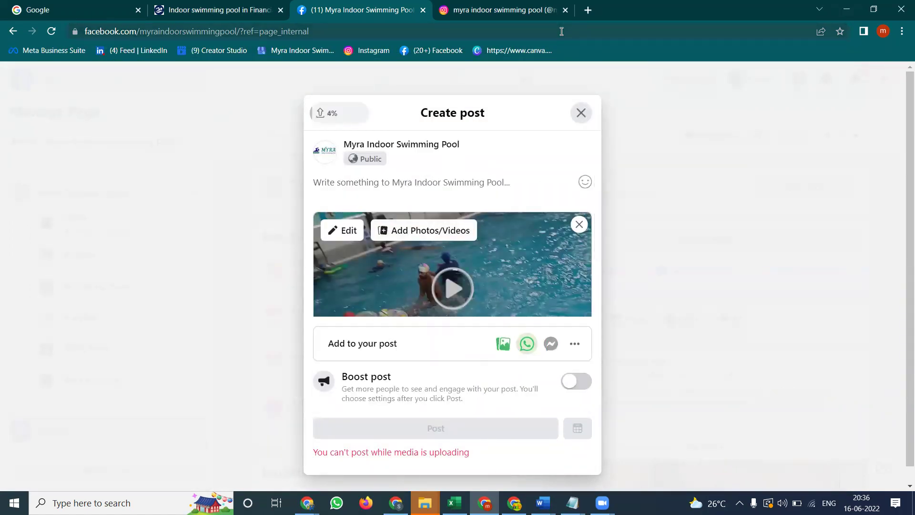
Open facebook.com/creatorstudio in a new browser tab
left_click(587, 10)
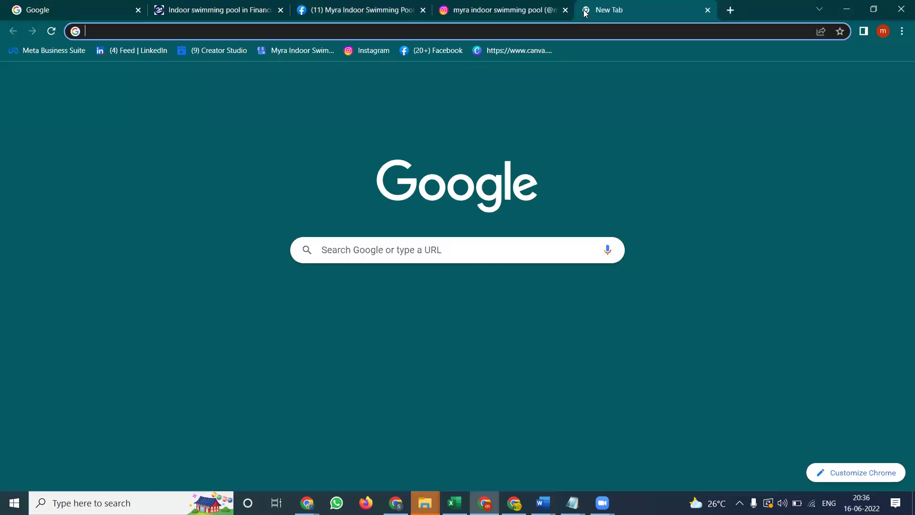
type("facebook.com/cr")
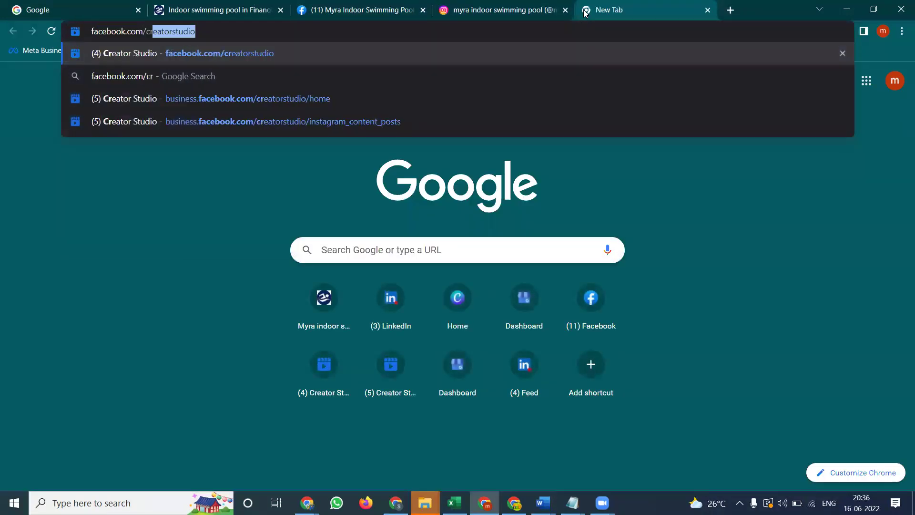
key("Return")
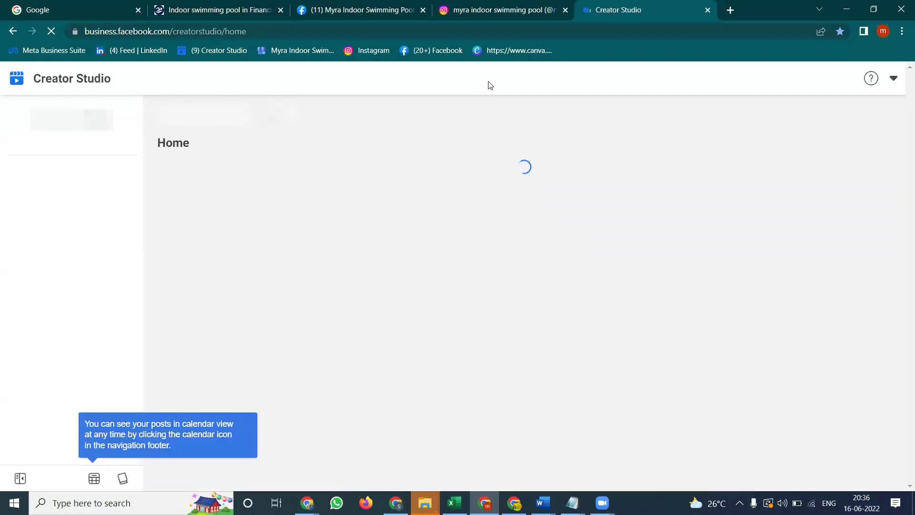
Copy the full caption of the newest Instagram post from its edit view
left_click(460, 80)
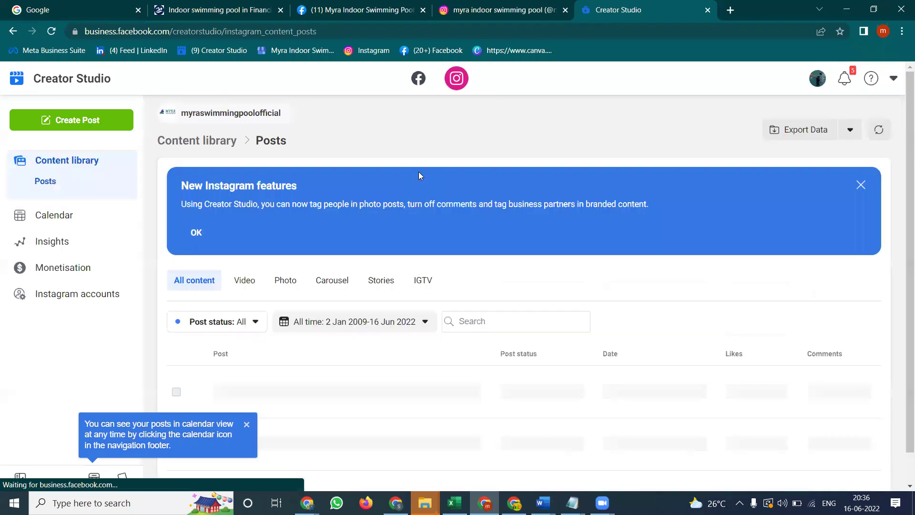
left_click(466, 385)
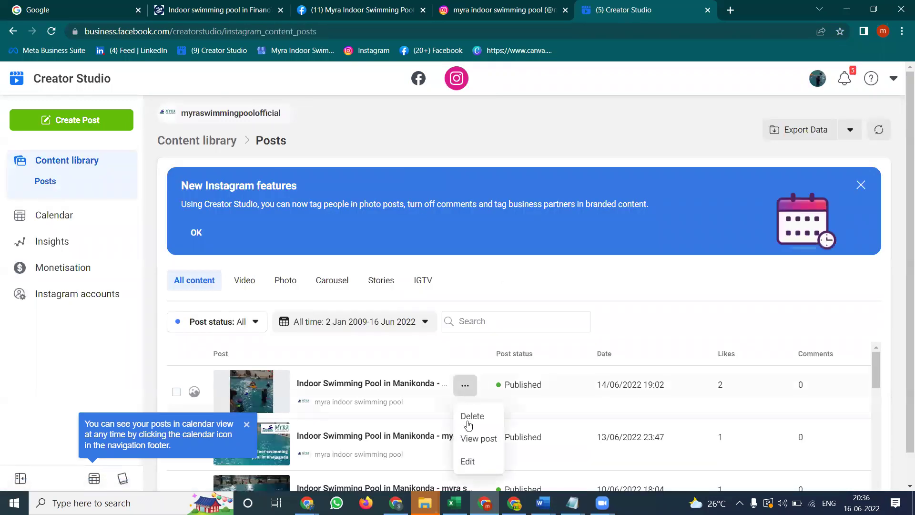
left_click(468, 461)
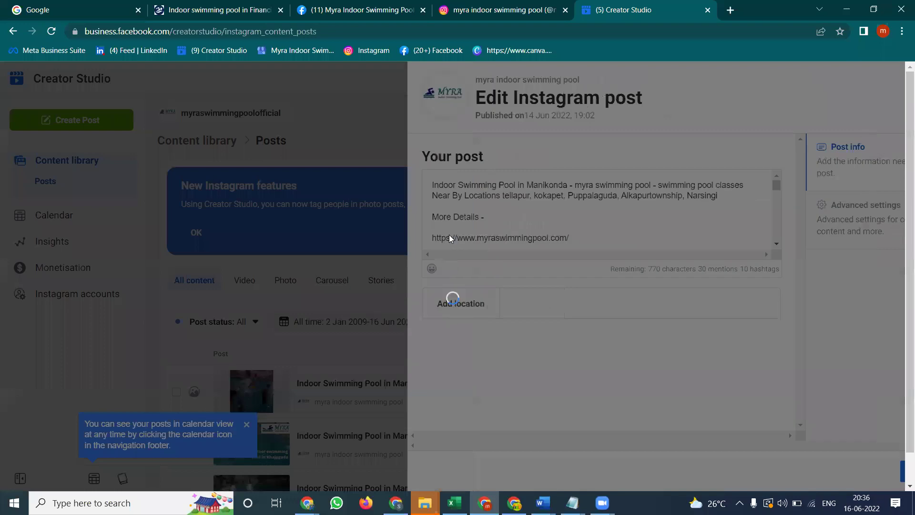
left_click(453, 211)
key("ctrl+a")
key("ctrl+c")
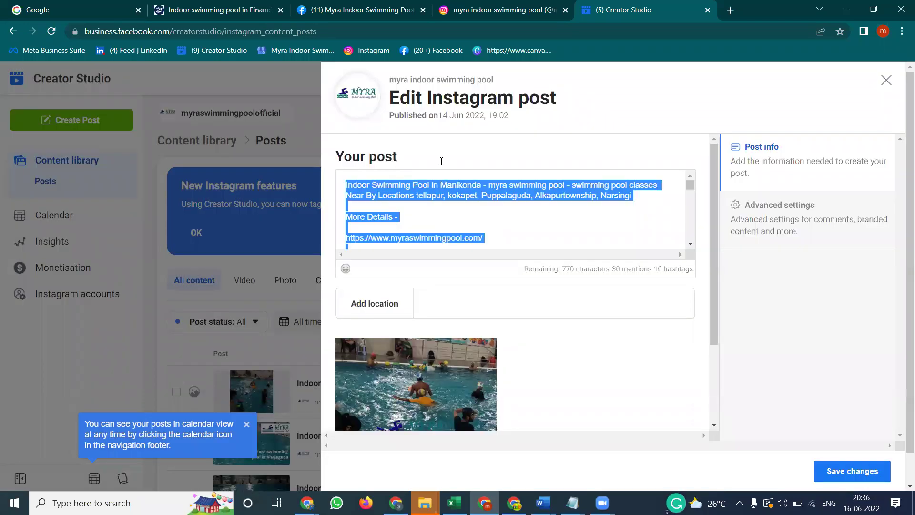
left_click(354, 4)
Paste the copied caption into the video post and publish it
left_click(384, 180)
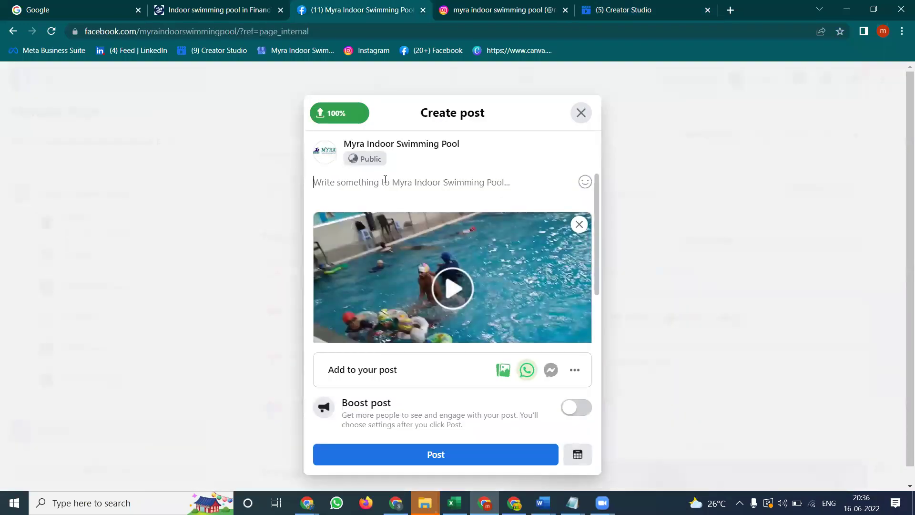
key("ctrl+v")
scroll(443, 296, "down", 5)
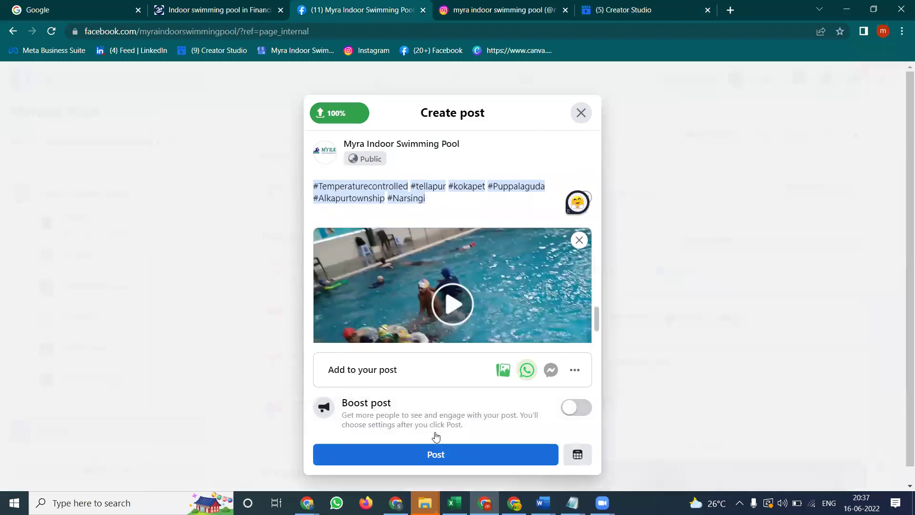
left_click(436, 452)
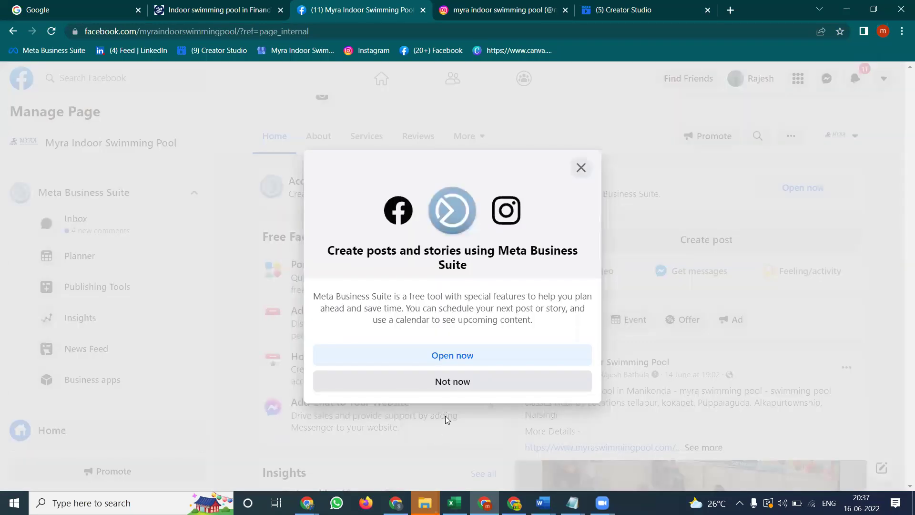
Dismiss the Meta Business Suite prompts and close the leftover post composers
left_click(451, 383)
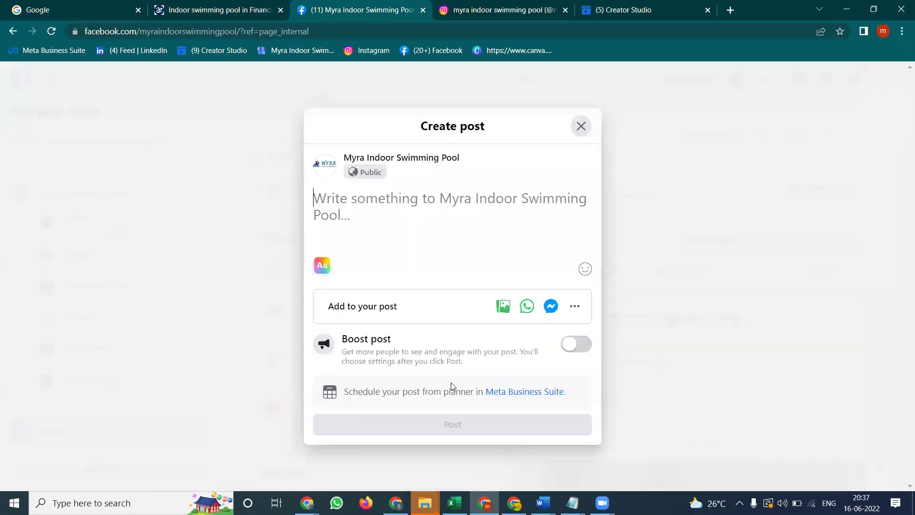
left_click(580, 126)
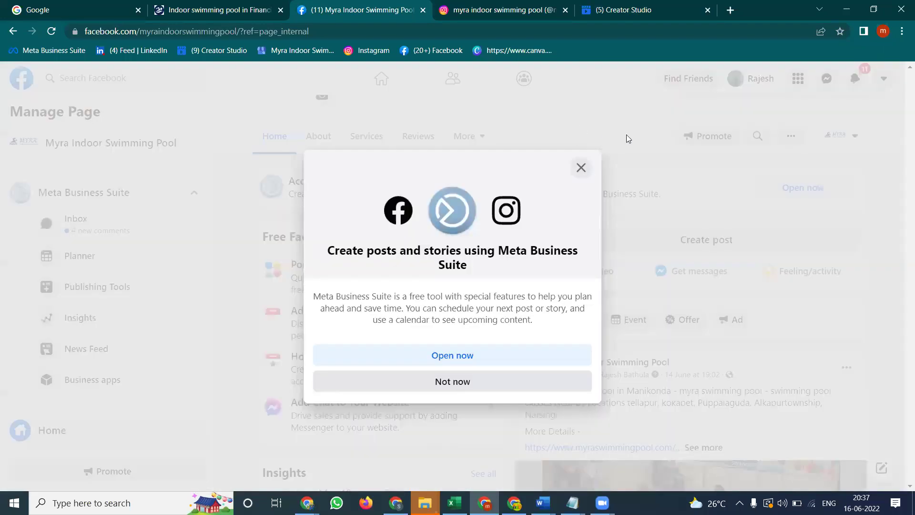
left_click(466, 384)
left_click(737, 184)
left_click(585, 169)
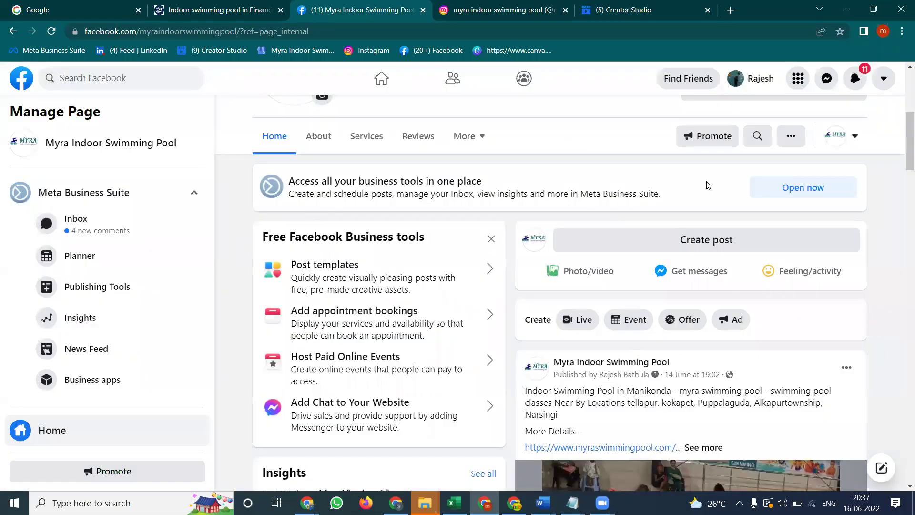
Return to the top of the Page feed and start a new Page post
scroll(701, 225, "down", 10)
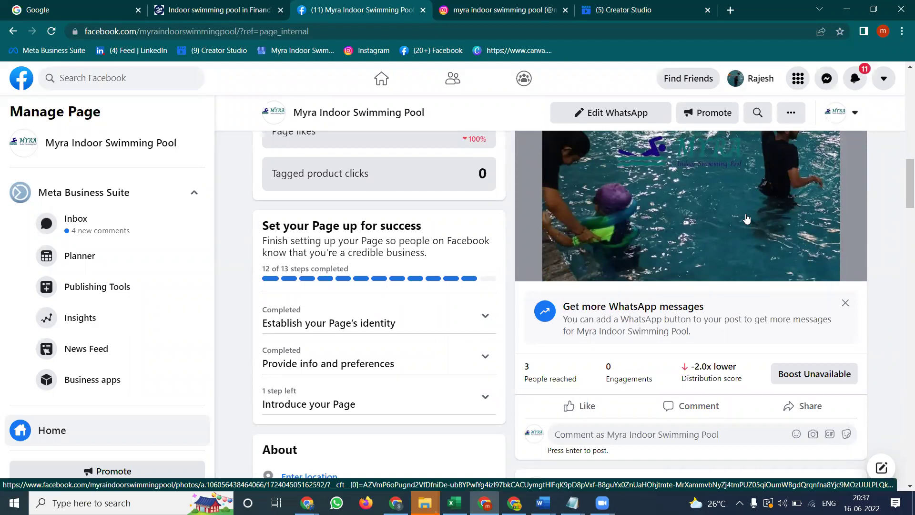
scroll(802, 251, "up", 8)
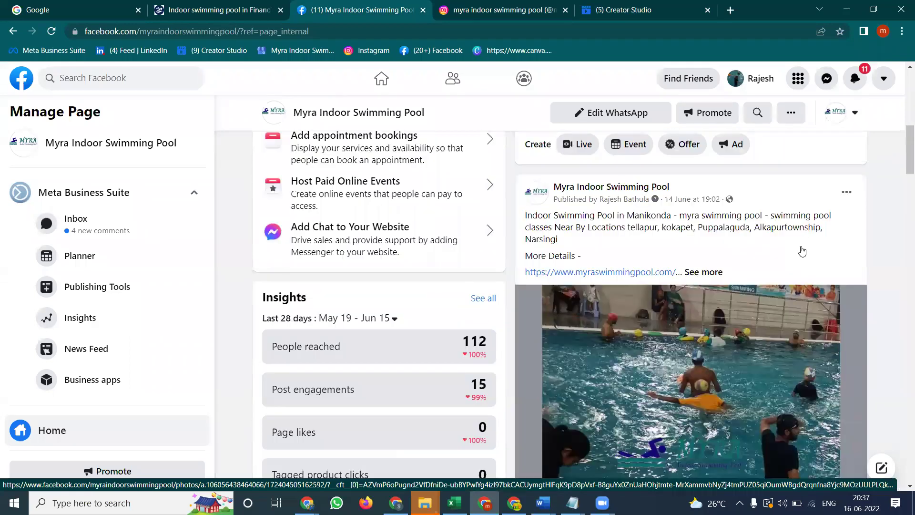
scroll(803, 251, "up", 2)
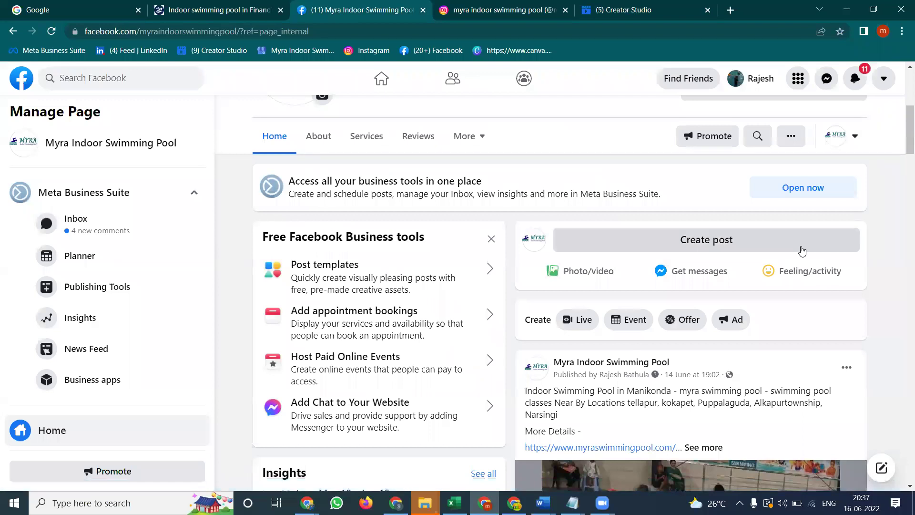
left_click(751, 242)
left_click(483, 381)
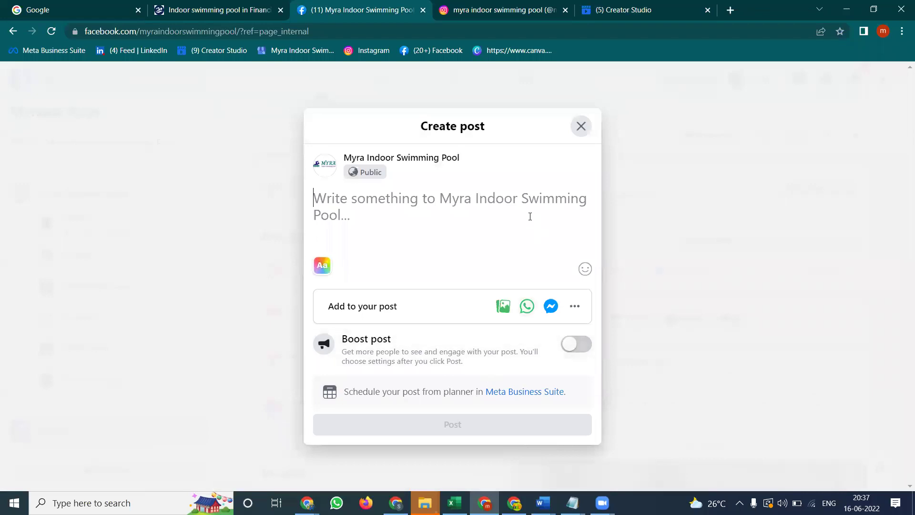
left_click(571, 304)
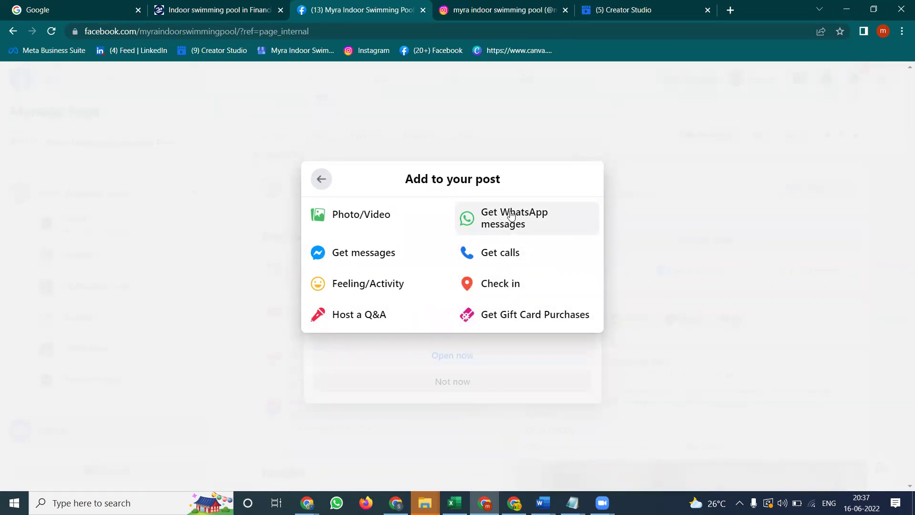
left_click(322, 180)
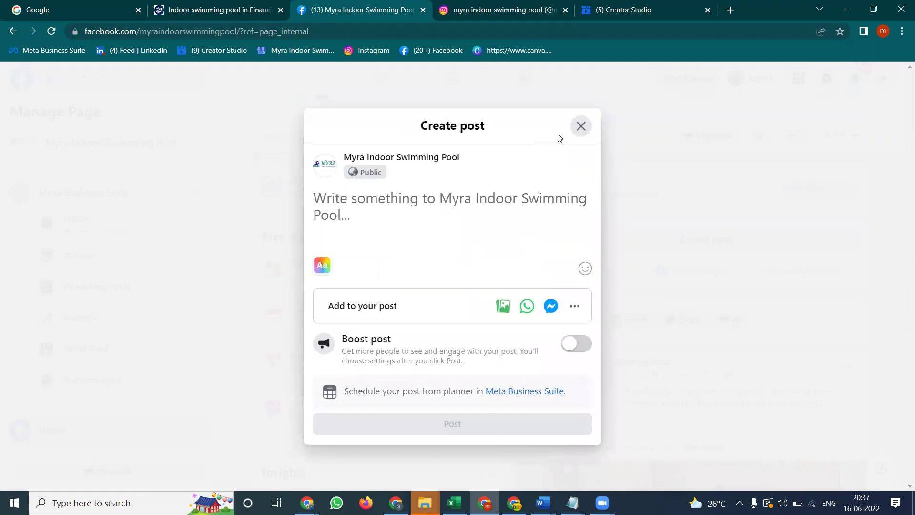
left_click(581, 126)
left_click(581, 169)
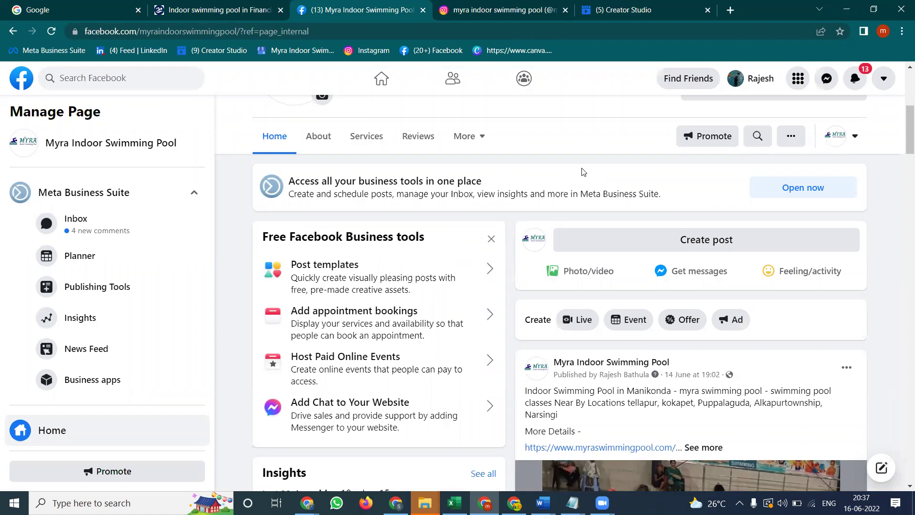
Turn on 'Show WhatsApp number on Page' under the Page's Settings > WhatsApp
scroll(583, 171, "down", 3)
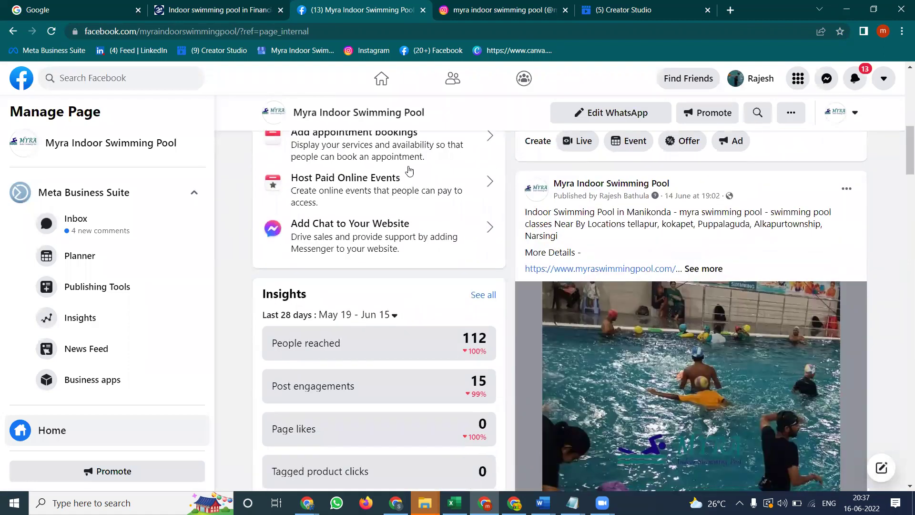
scroll(52, 202, "down", 3)
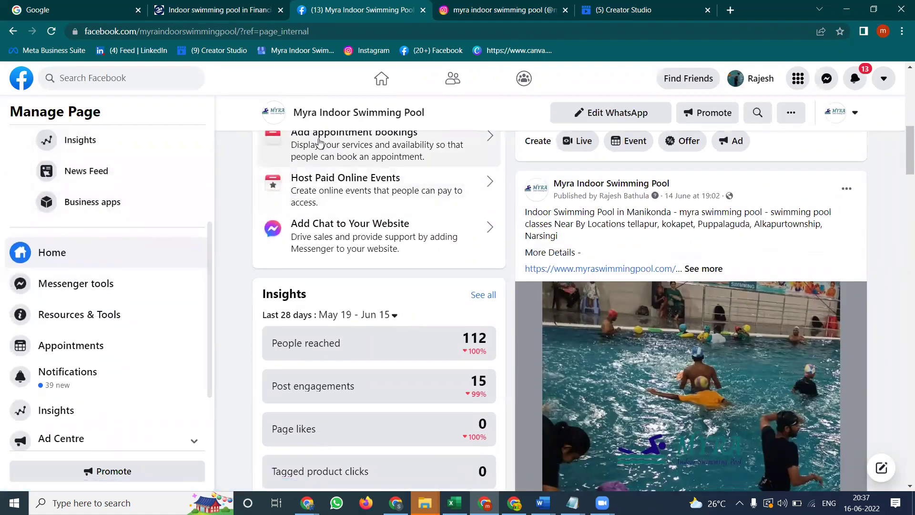
scroll(84, 250, "down", 2)
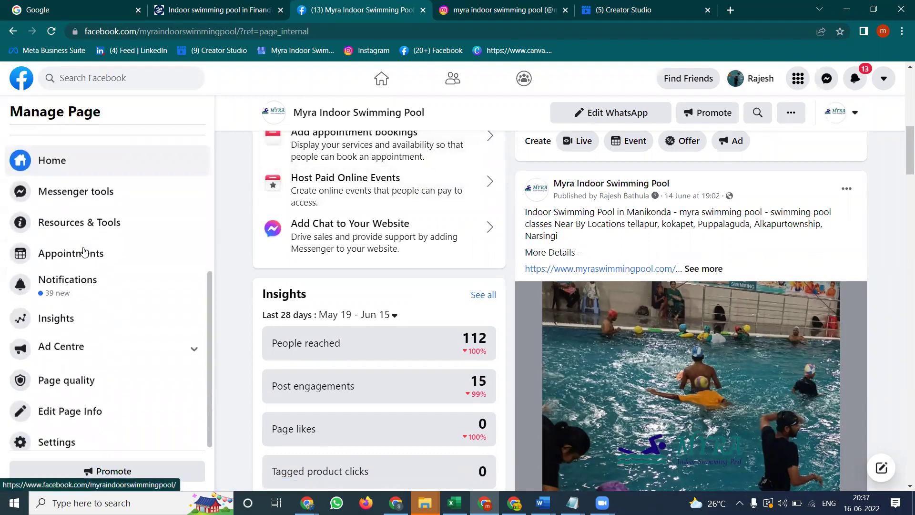
left_click(55, 437)
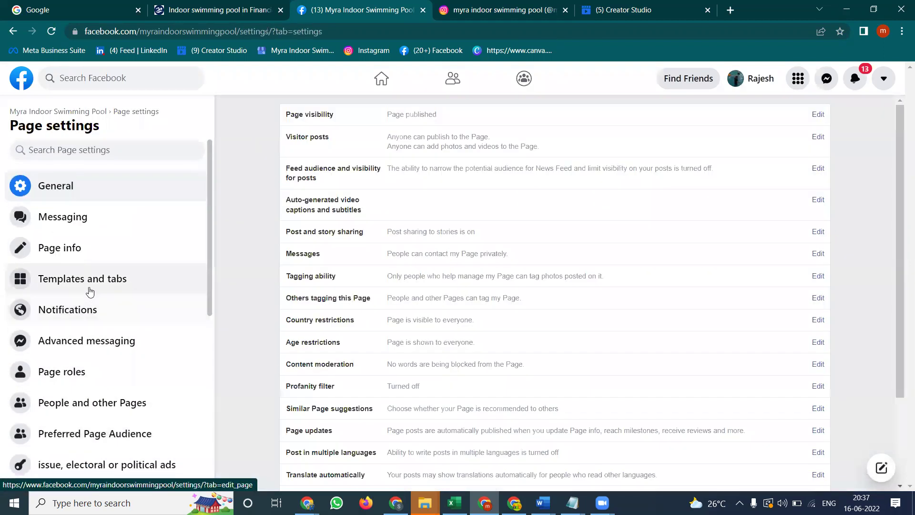
scroll(89, 292, "down", 5)
left_click(73, 354)
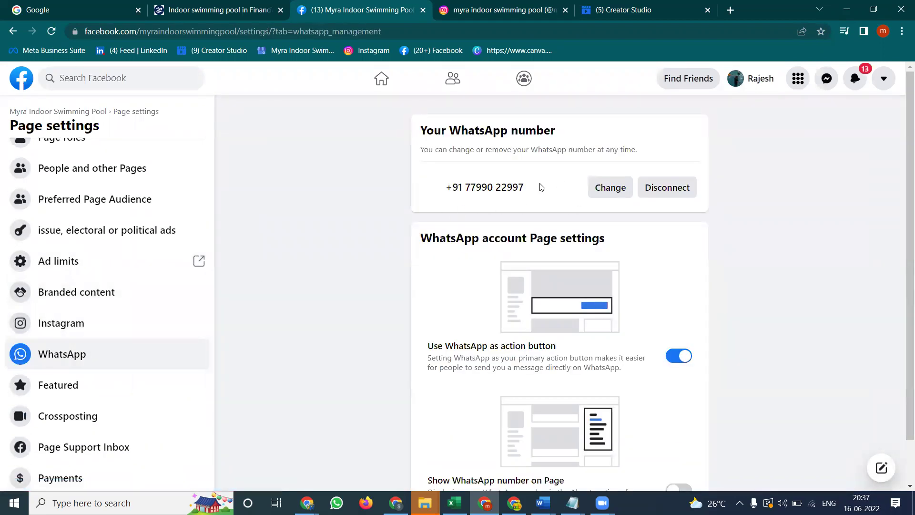
scroll(541, 187, "down", 1)
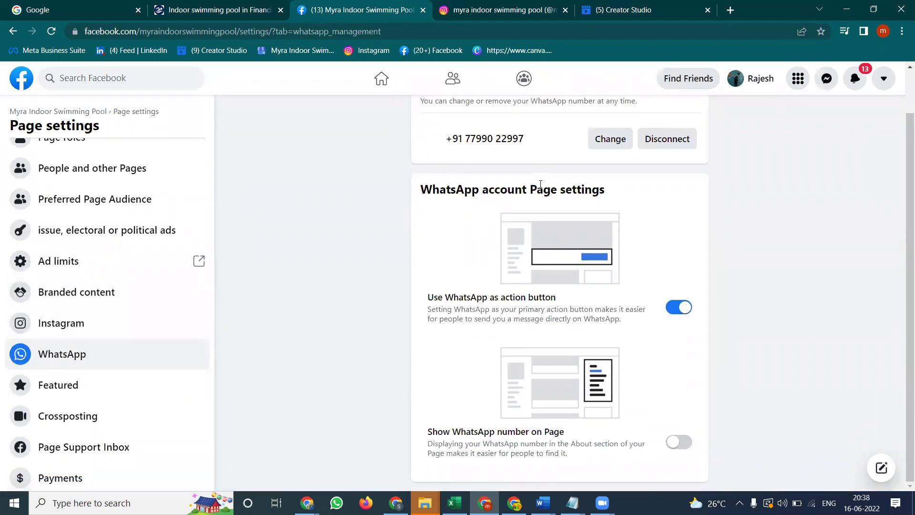
left_click(634, 438)
scroll(108, 219, "up", 5)
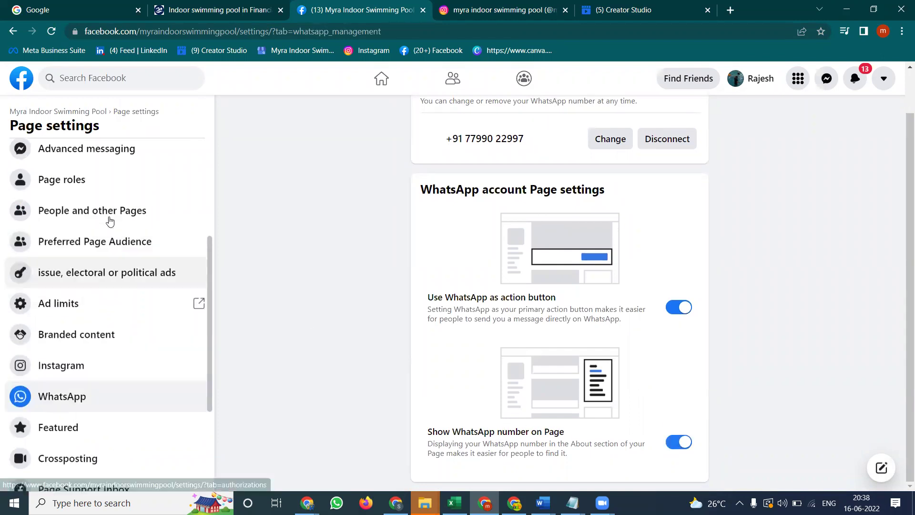
Return to the Myra Indoor Swimming Pool Page home, browse its feed, then open its About section
left_click(56, 113)
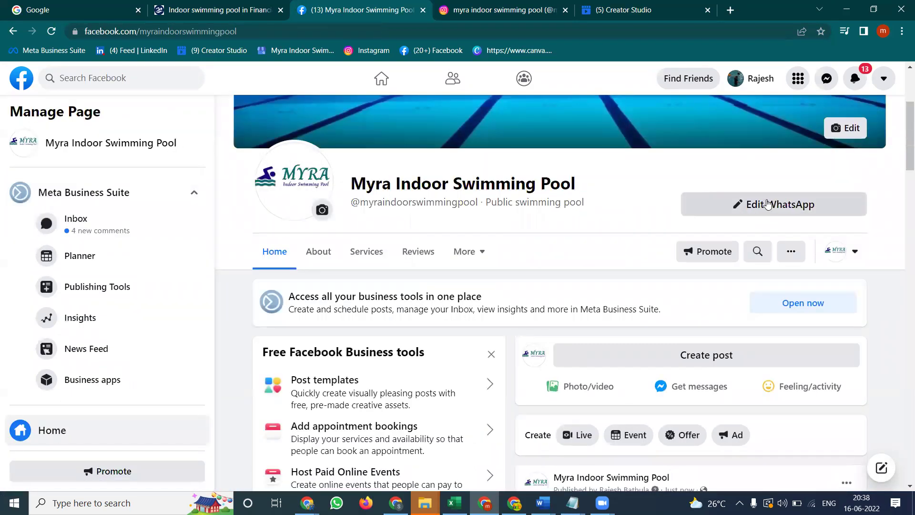
scroll(639, 229, "down", 3)
scroll(607, 226, "down", 6)
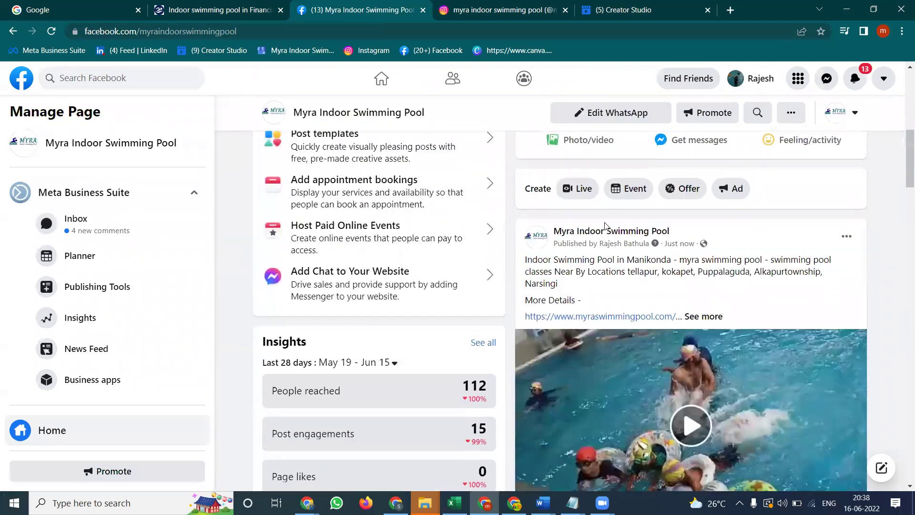
scroll(606, 226, "up", 5)
scroll(606, 226, "up", 8)
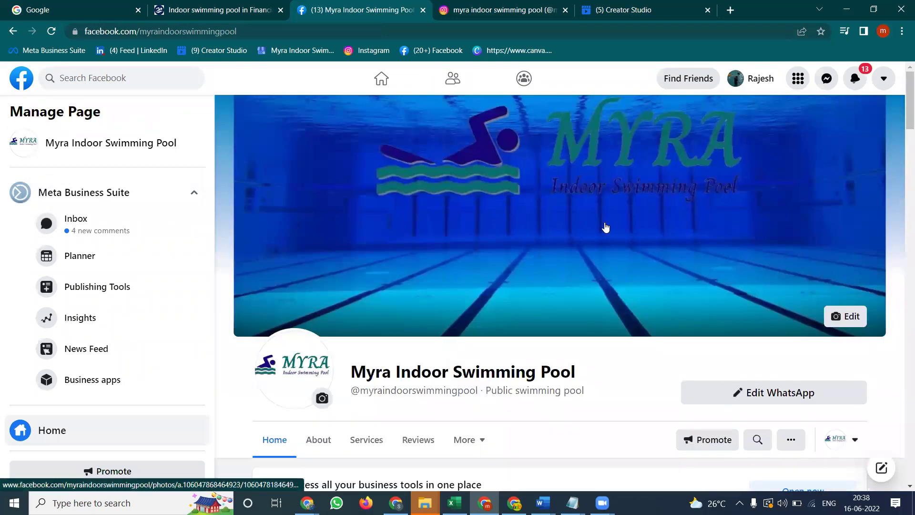
scroll(606, 225, "down", 10)
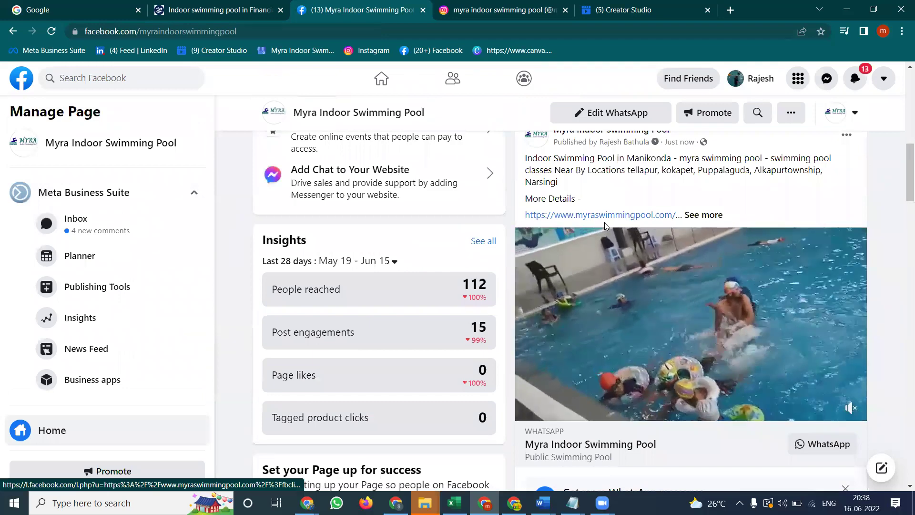
scroll(605, 225, "down", 5)
scroll(606, 226, "up", 4)
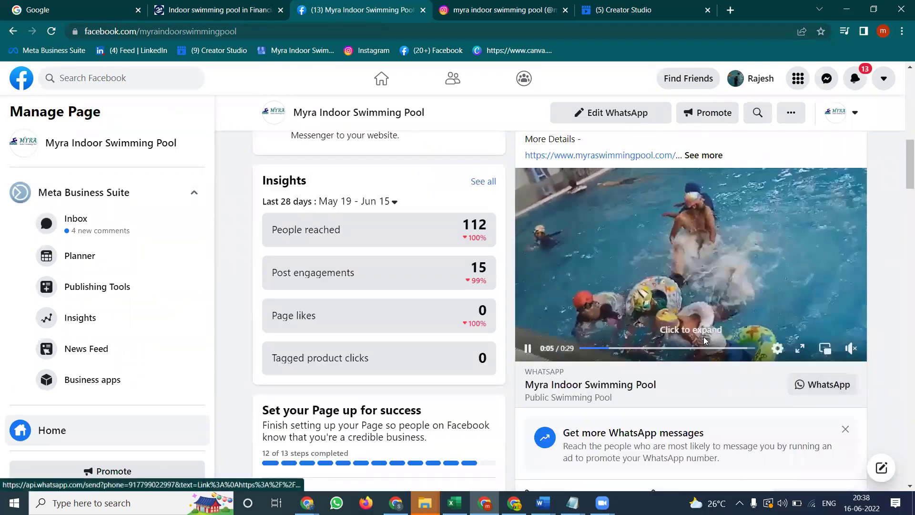
scroll(674, 296, "up", 3)
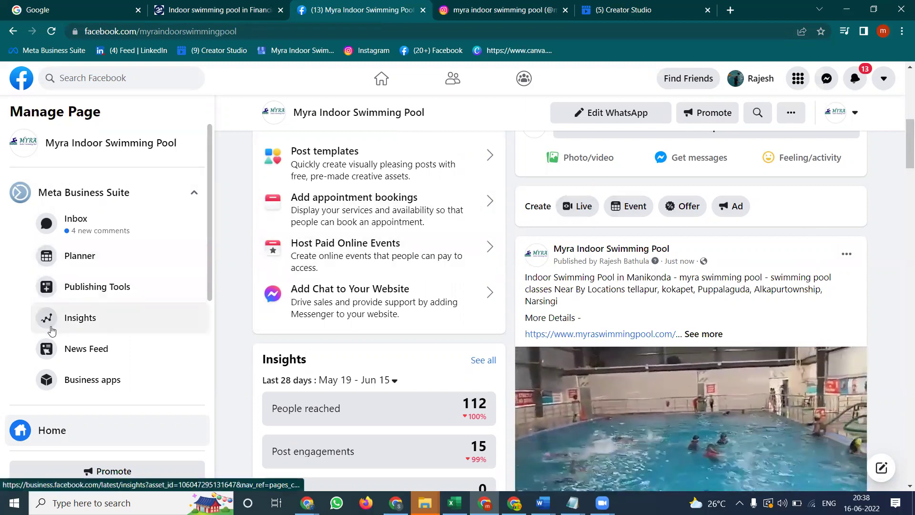
scroll(366, 204, "up", 5)
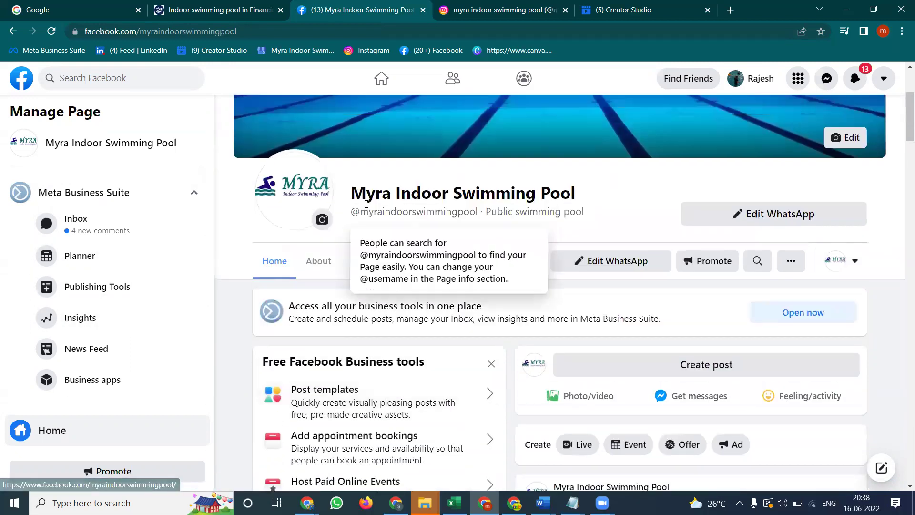
left_click(320, 261)
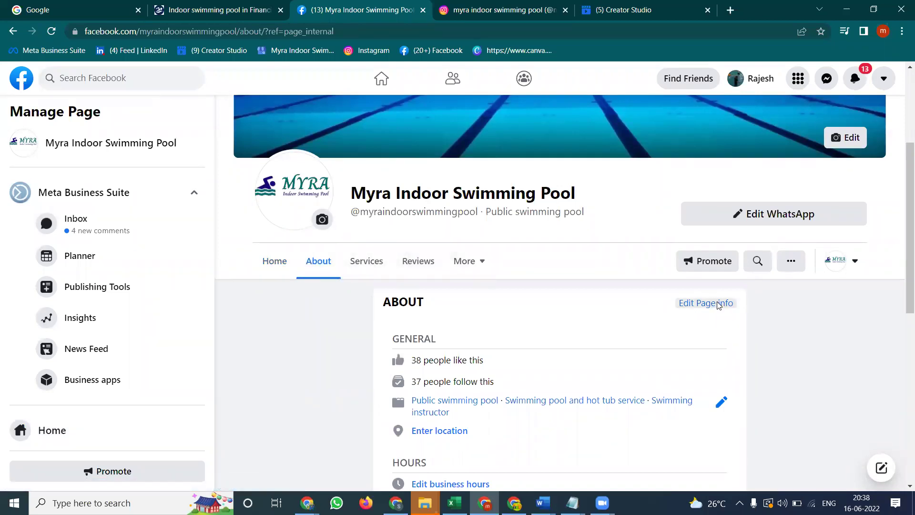
Check the Contact tab of the Edit Page info dialog, then close it
left_click(694, 303)
left_click(338, 151)
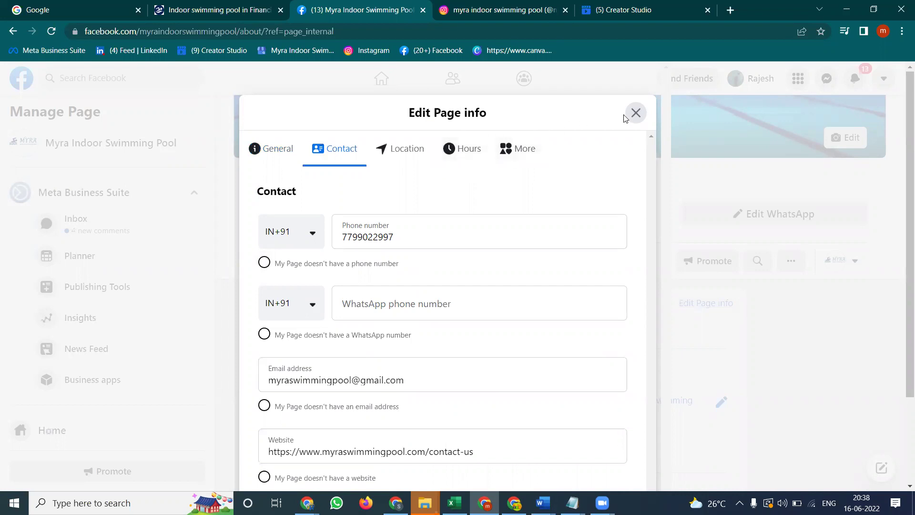
left_click(636, 113)
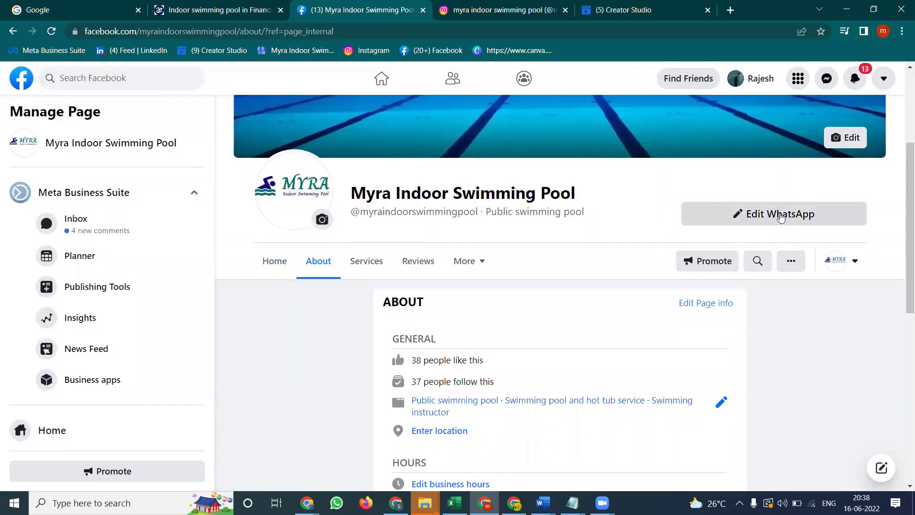
Go from the Page home to Settings > WhatsApp
left_click(273, 262)
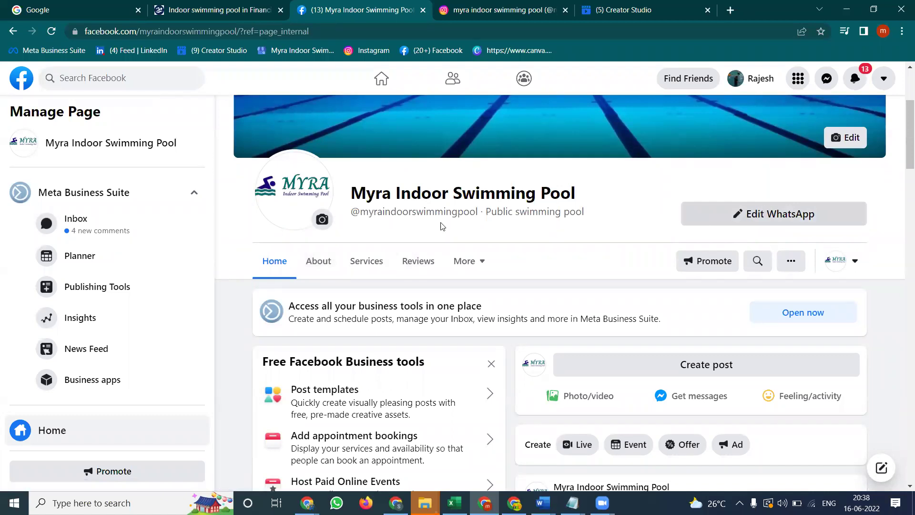
scroll(58, 363, "down", 5)
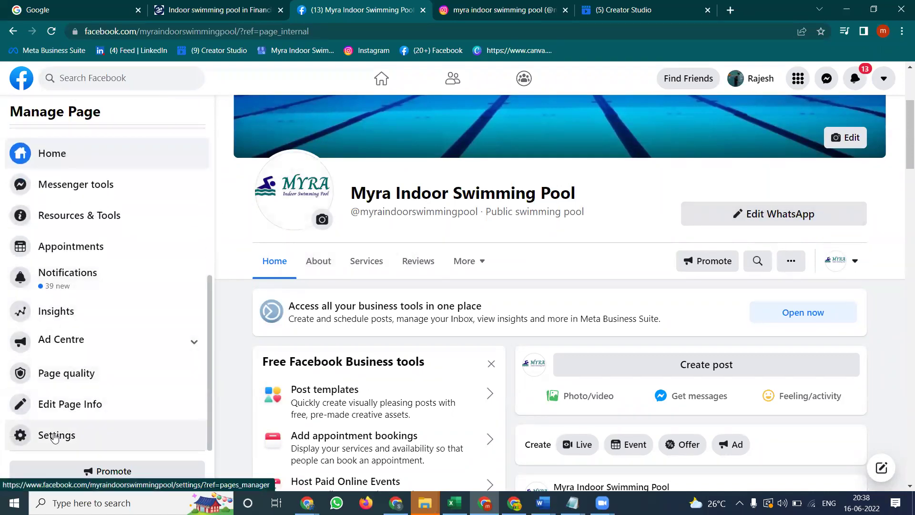
left_click(58, 435)
scroll(85, 333, "down", 4)
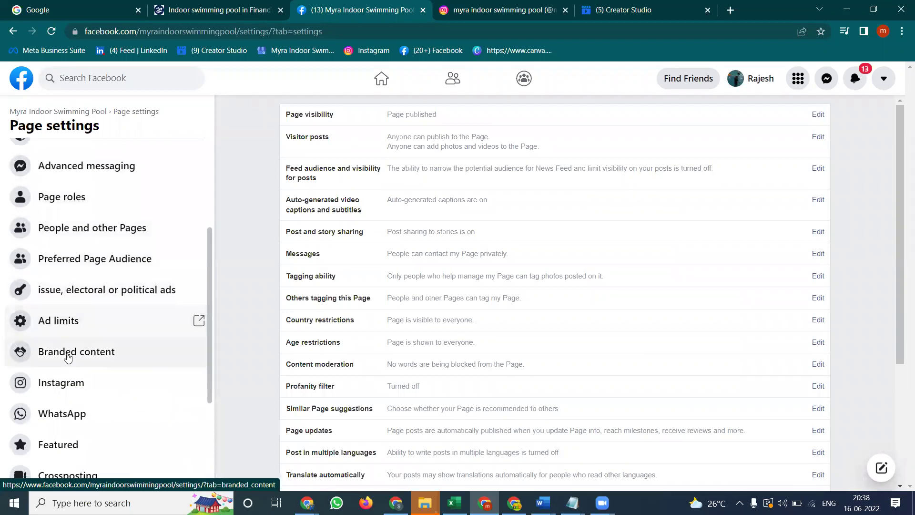
left_click(66, 412)
Turn off 'Show WhatsApp number on Page', reload the Page home, and show the WhatsApp button's options
scroll(674, 405, "down", 1)
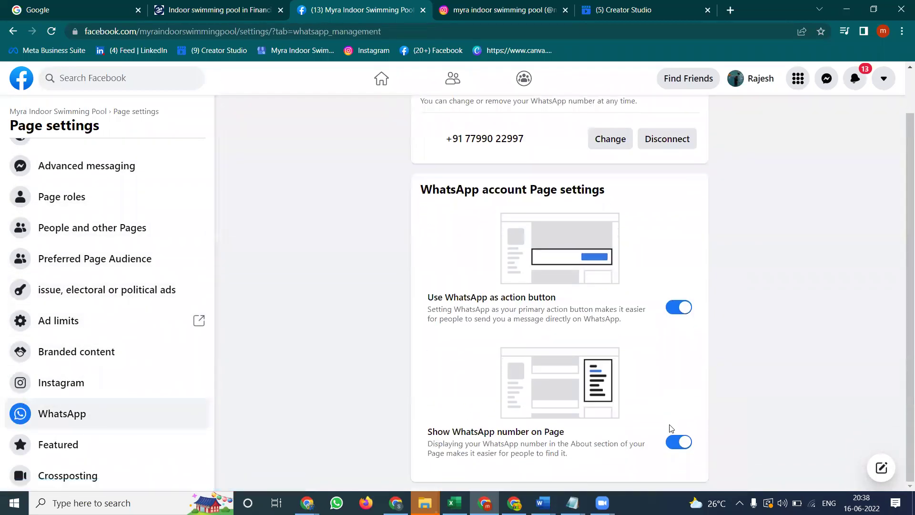
left_click(676, 442)
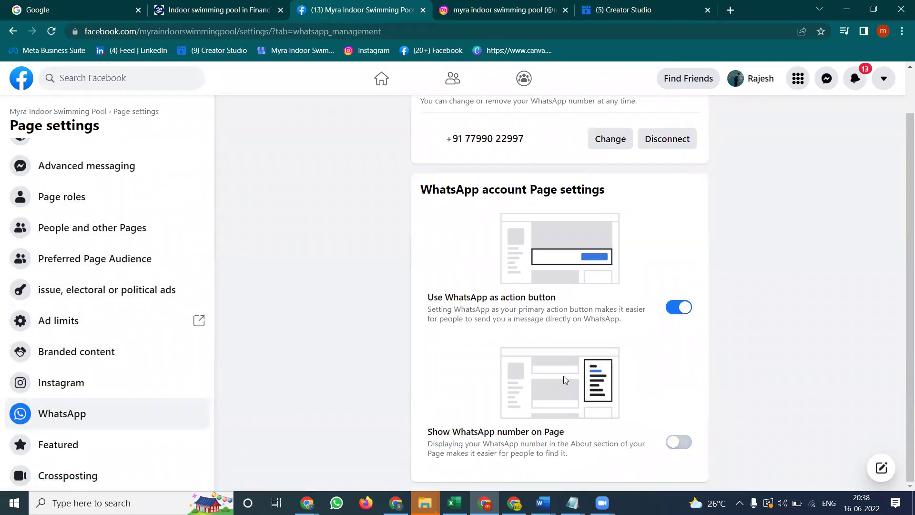
left_click(29, 111)
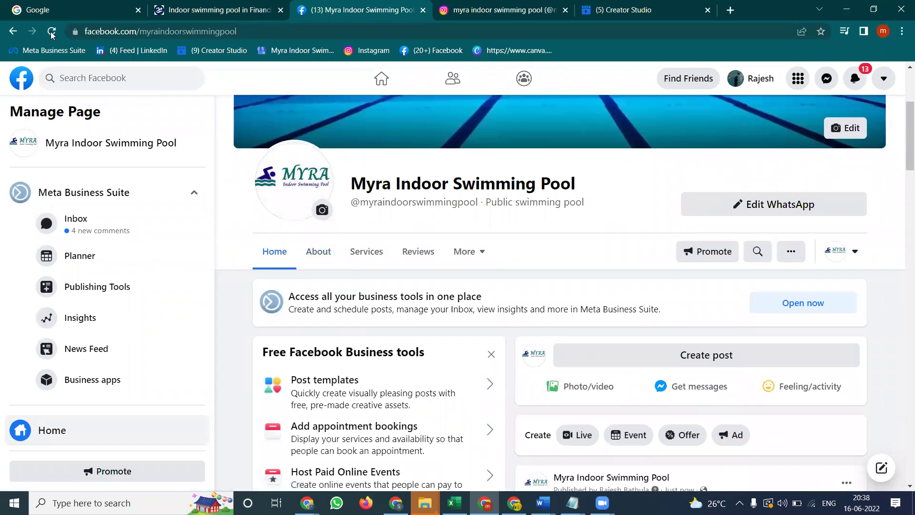
left_click(51, 32)
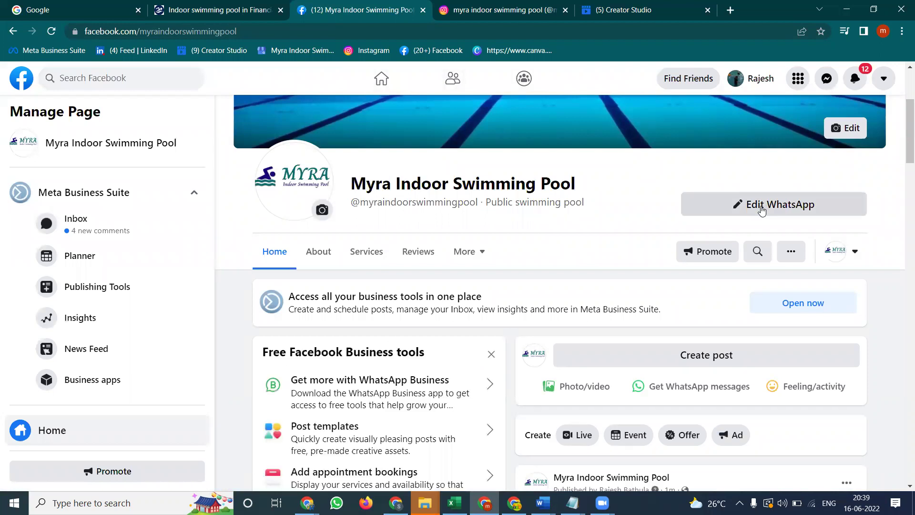
left_click(762, 210)
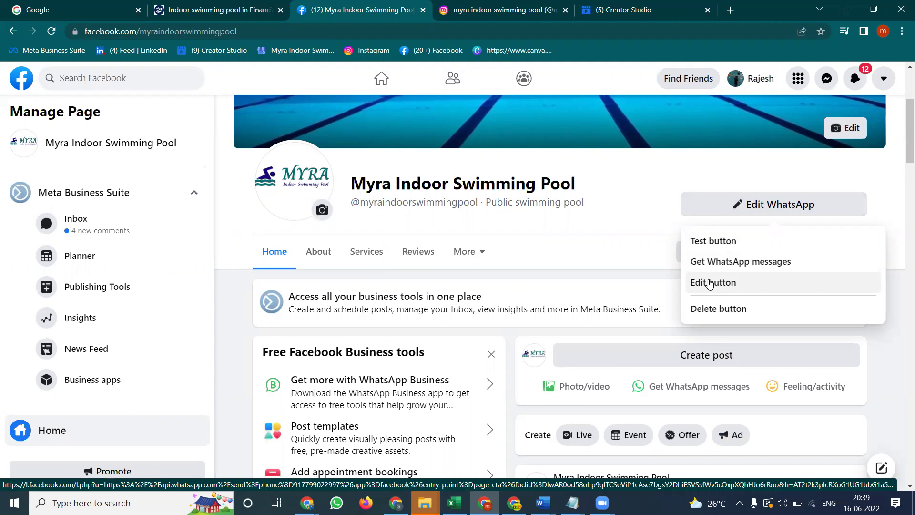
Change the action button to Contact Us, focus its Website field, and bring up Windows Run
left_click(711, 283)
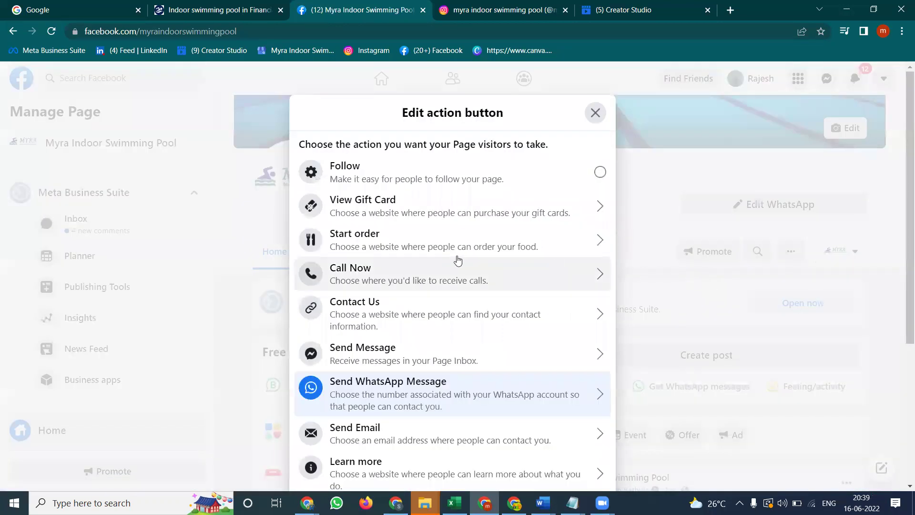
scroll(429, 324, "down", 1)
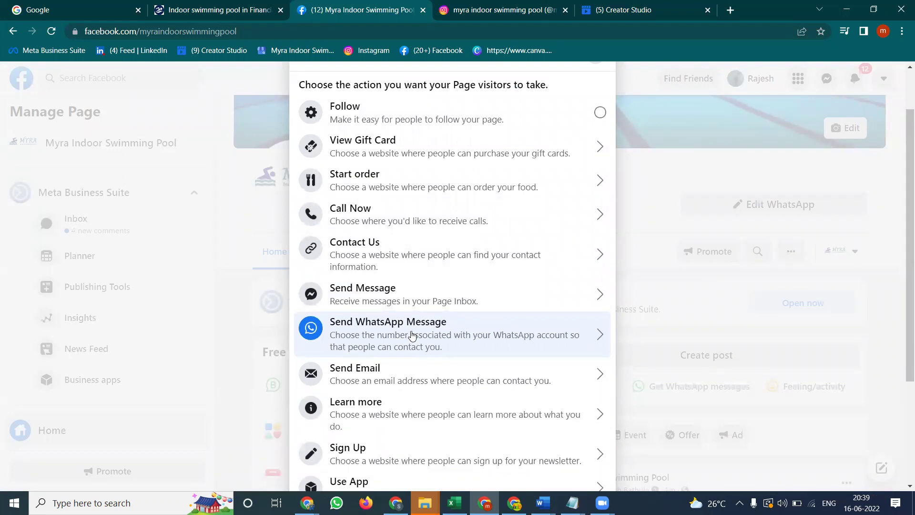
left_click(386, 242)
left_click(364, 250)
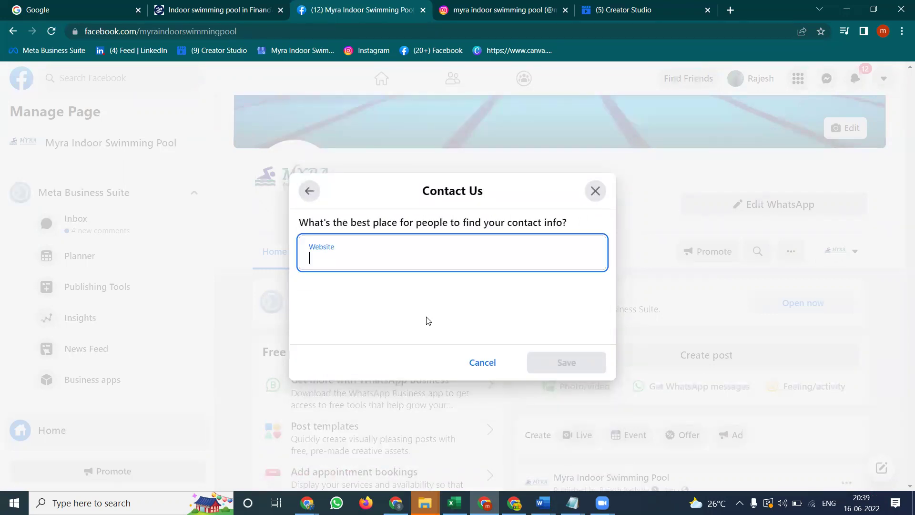
key("super+r")
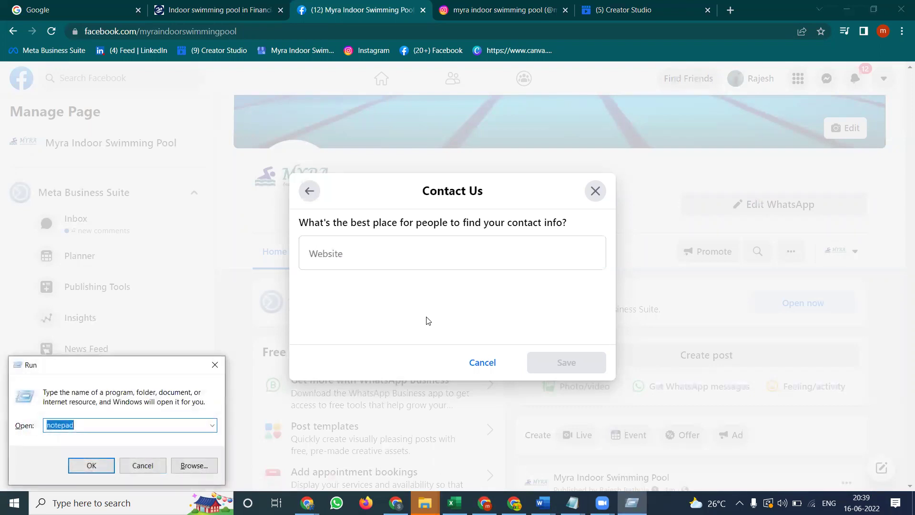
key("Return")
type("ht")
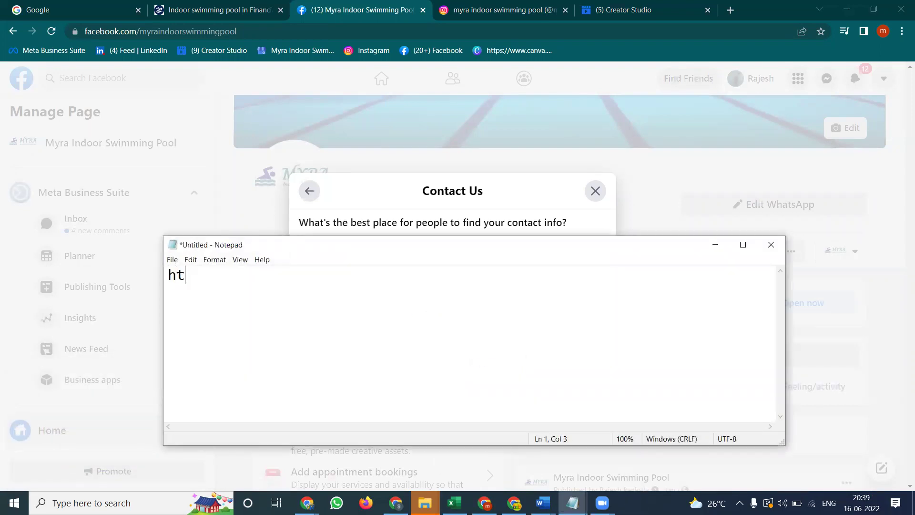
type("tps://wa.me")
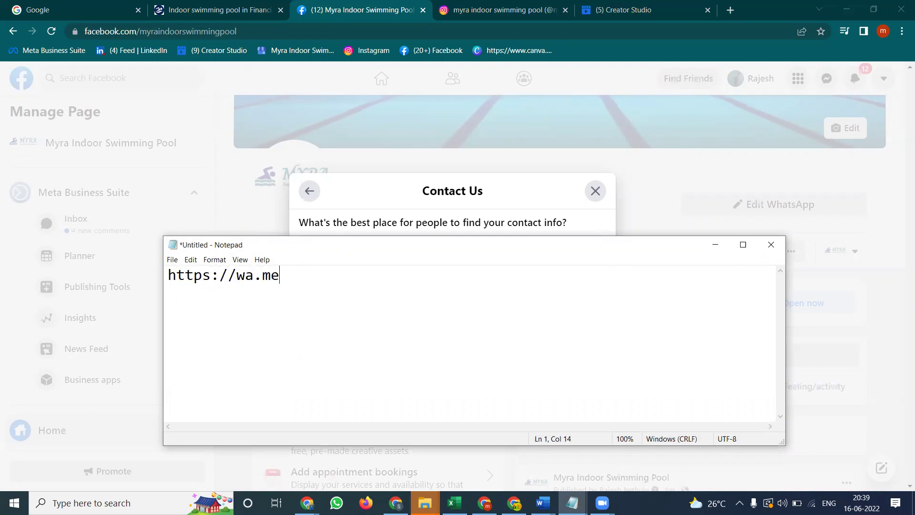
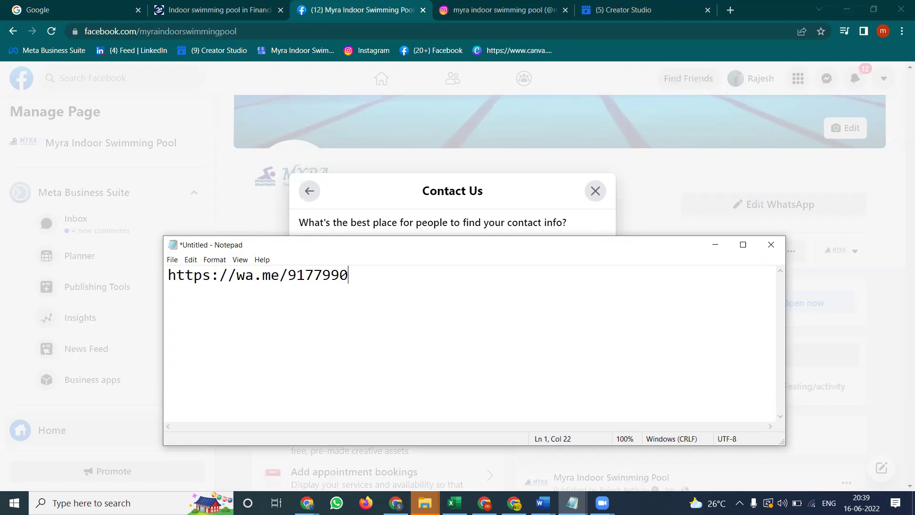
key("ctrl+a")
key("ctrl+c")
Paste the wa.me link into the Contact Us Website field and save the button
left_click(451, 223)
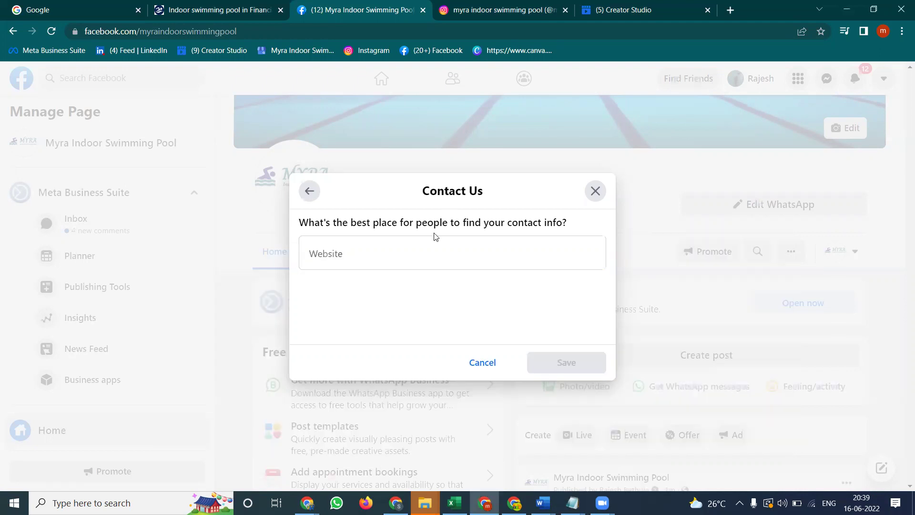
left_click(417, 256)
key("ctrl+v")
left_click(553, 369)
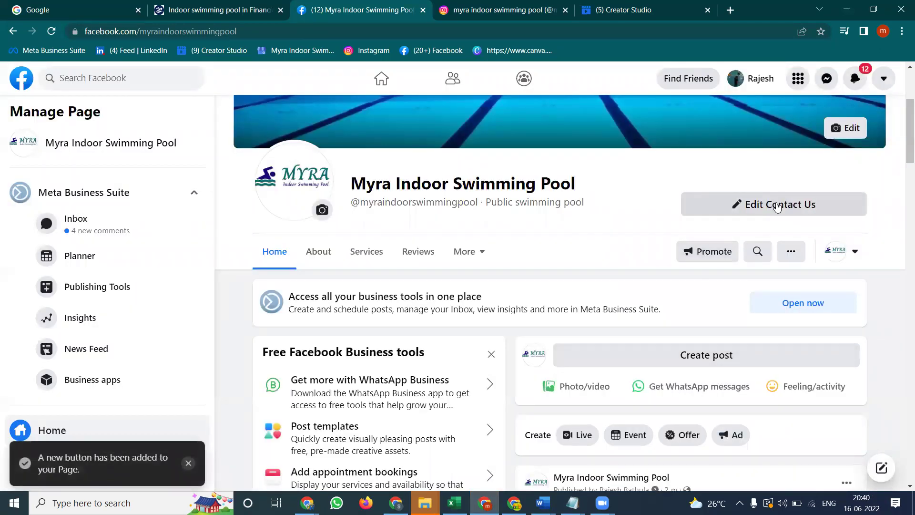
Test the new Contact Us button and dismiss the desktop app prompt
left_click(779, 202)
left_click(733, 240)
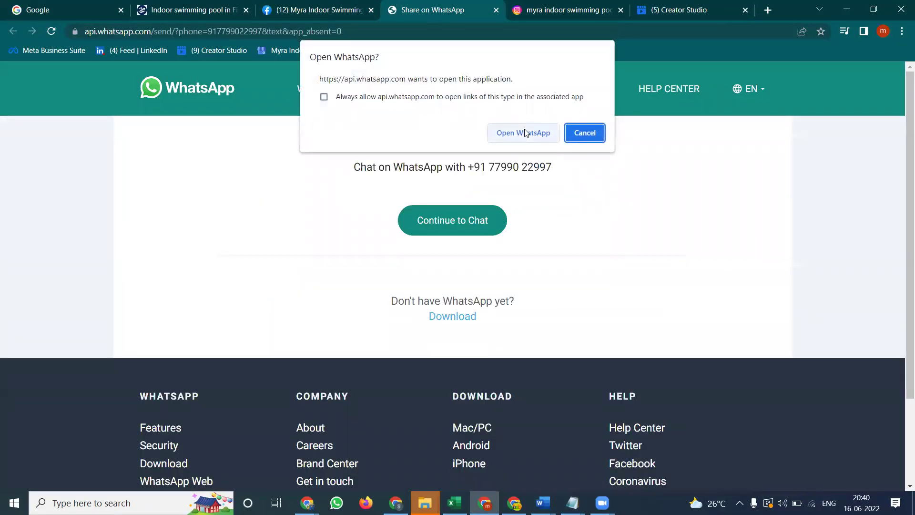
left_click(574, 133)
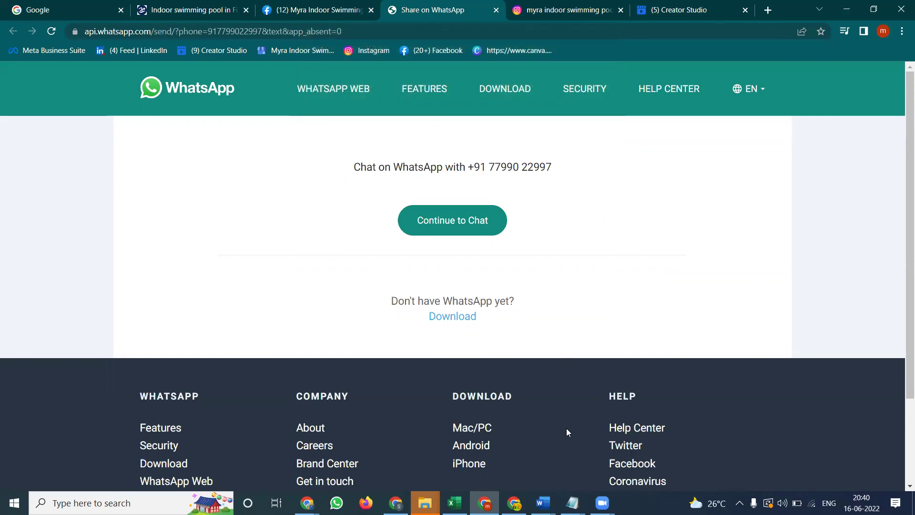
Open the chat in the WhatsApp desktop app, close it, and return to the Facebook Page
mouse_move(572, 503)
left_click(652, 439)
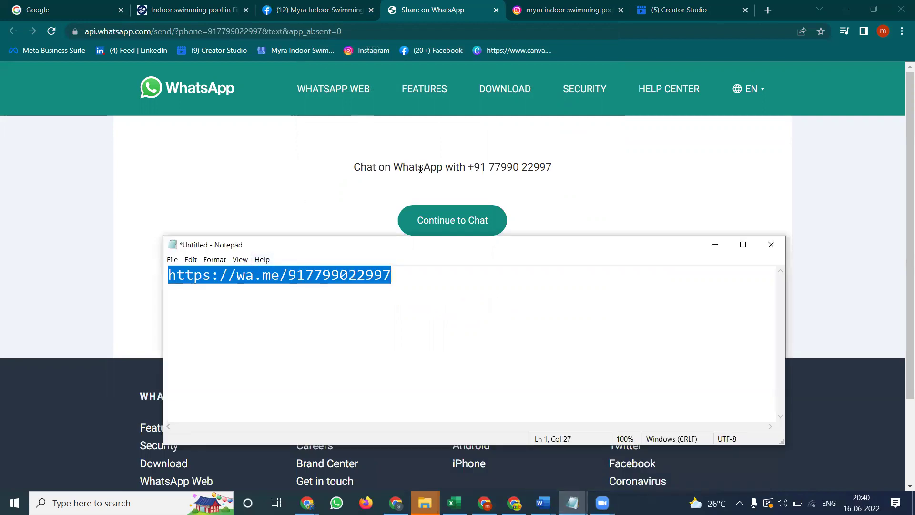
left_click(432, 219)
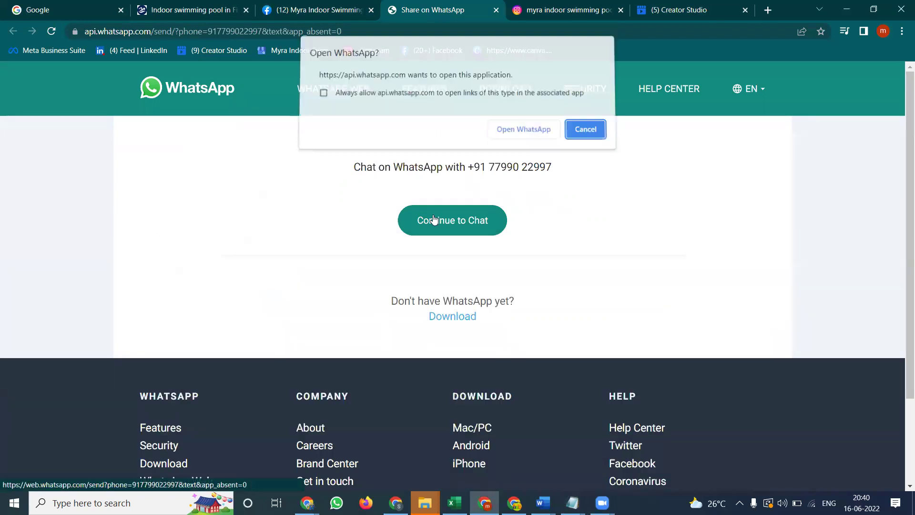
left_click(504, 134)
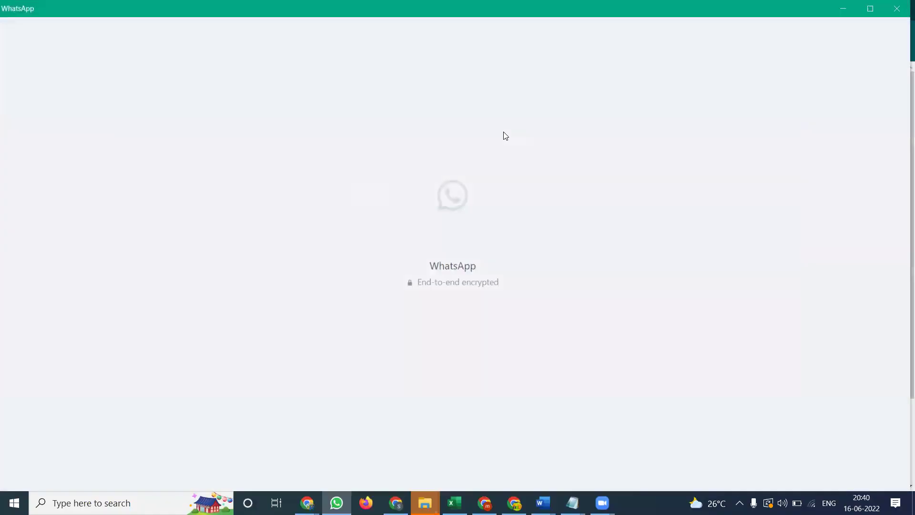
left_click(897, 9)
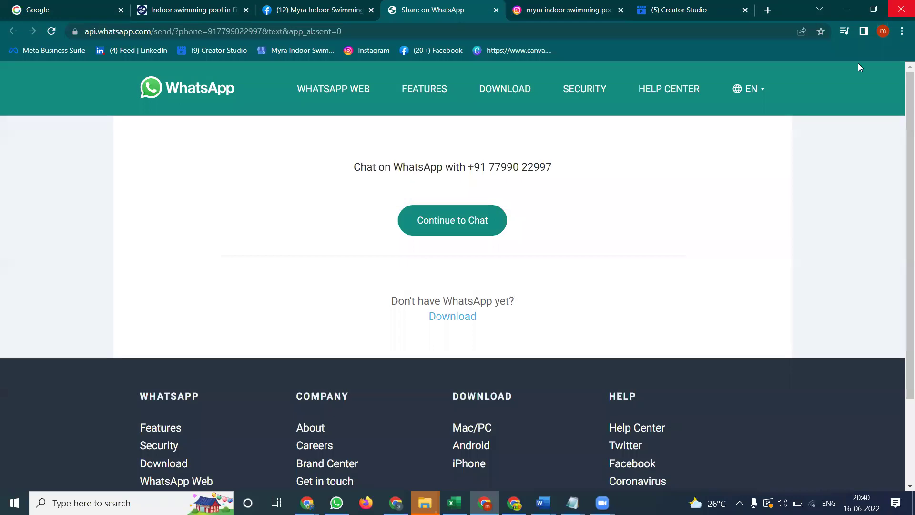
left_click(326, 14)
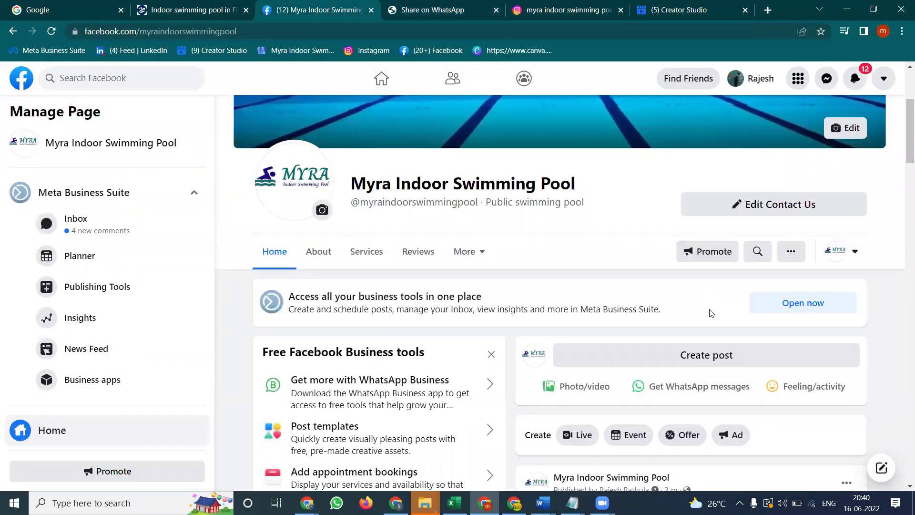
scroll(698, 328, "down", 2)
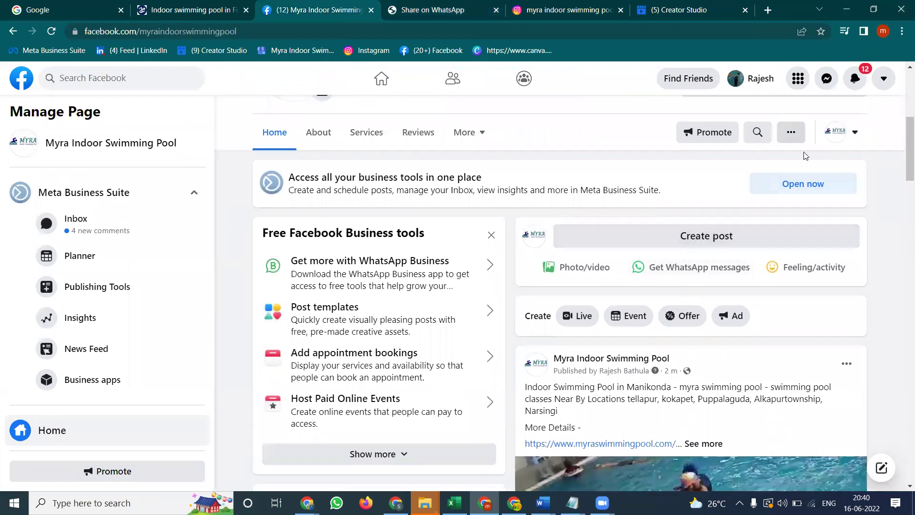
Scroll the pool Page and open its About tab showing 38 likes and 37 followers
scroll(773, 157, "up", 2)
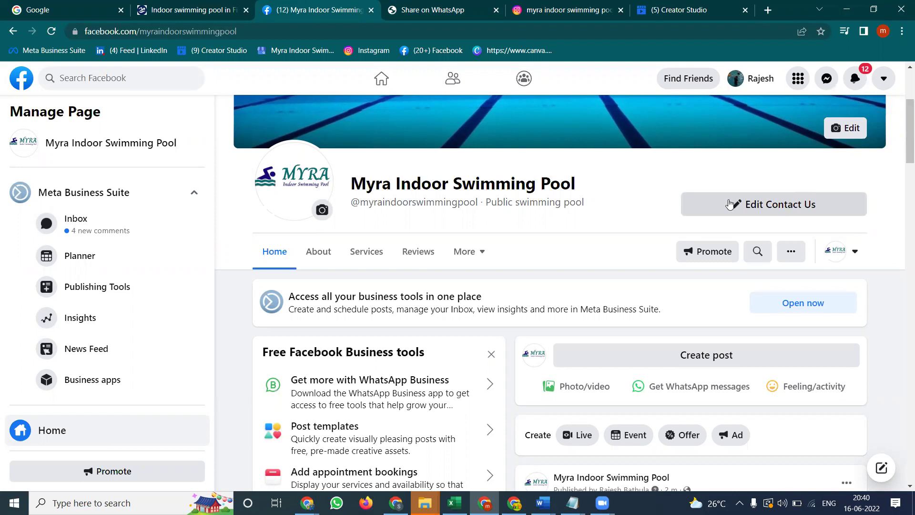
scroll(57, 296, "down", 4)
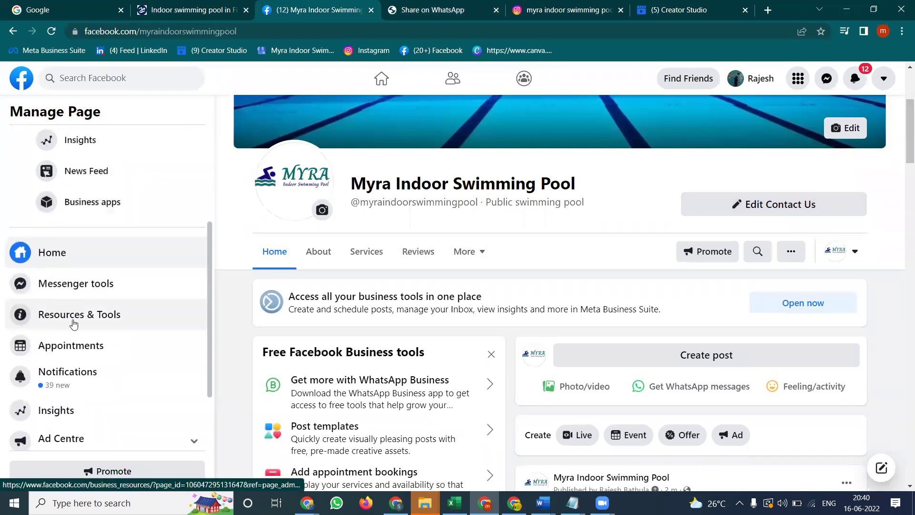
scroll(357, 258, "down", 1)
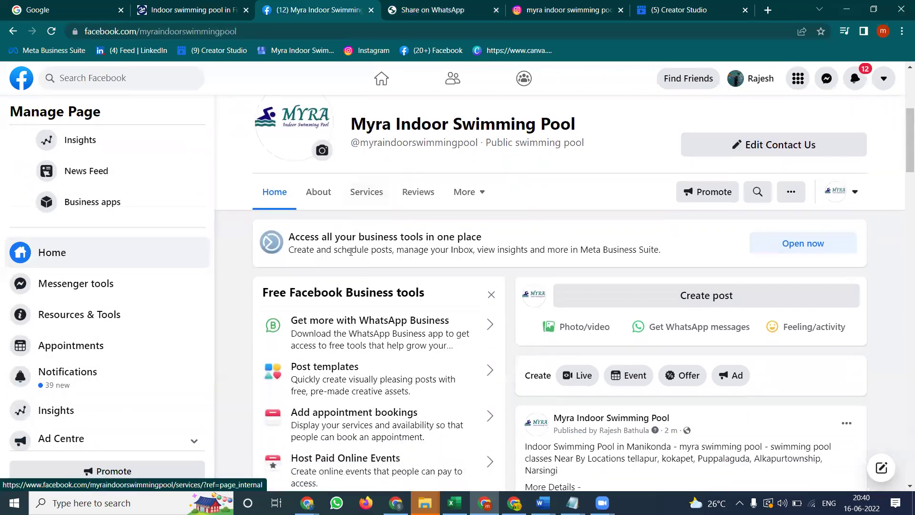
left_click(327, 202)
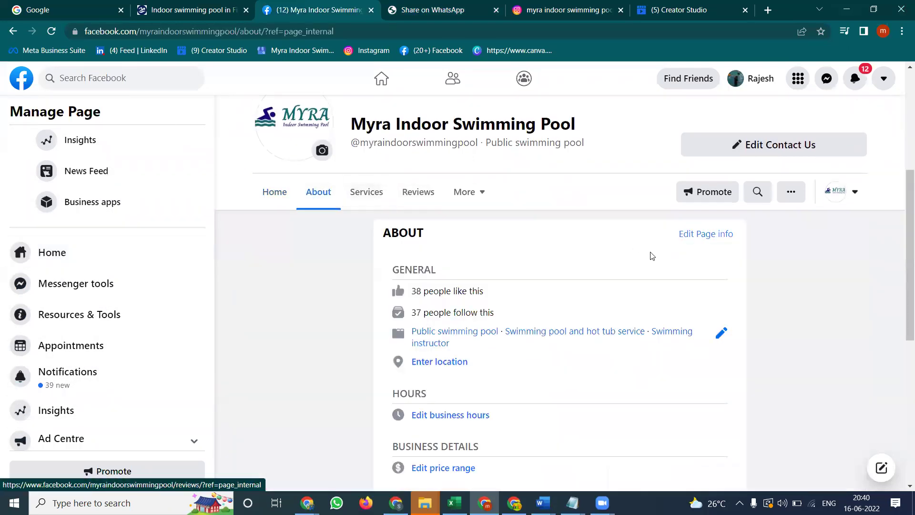
left_click(699, 232)
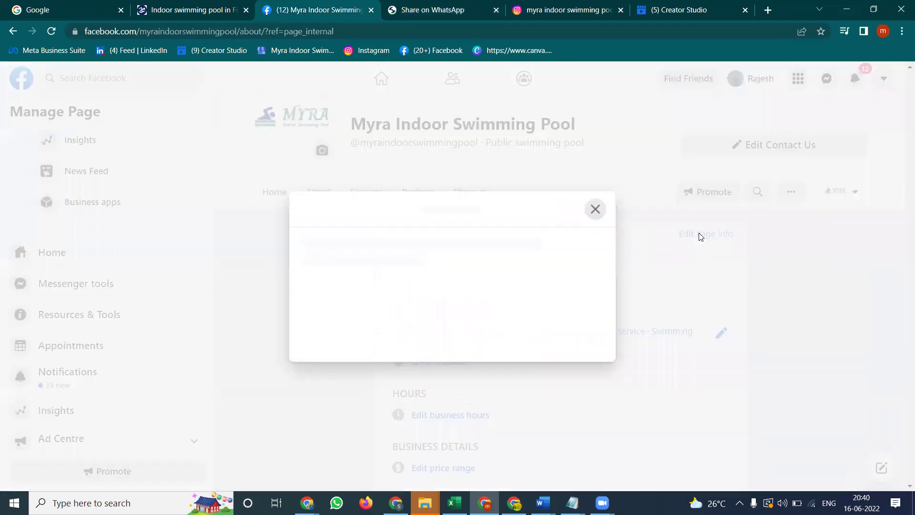
left_click(340, 152)
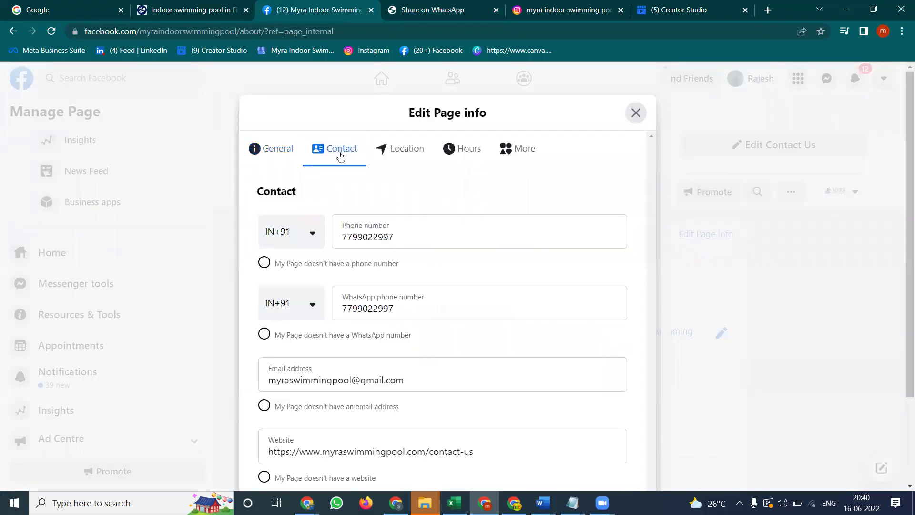
left_click(403, 151)
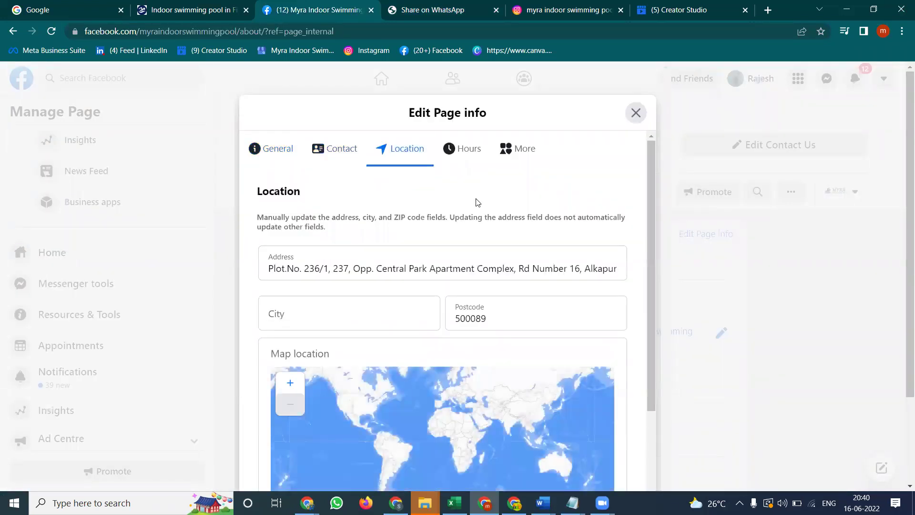
scroll(486, 201, "down", 2)
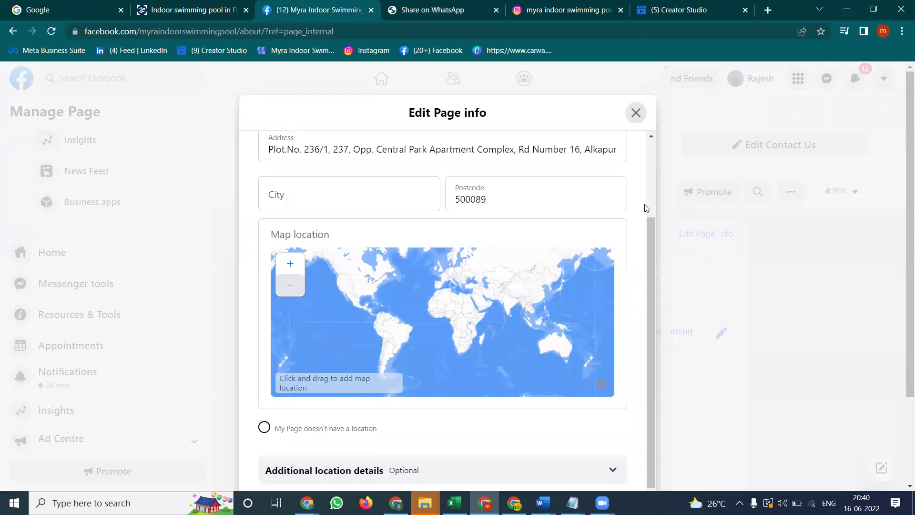
scroll(647, 207, "down", 2)
scroll(646, 209, "down", 3)
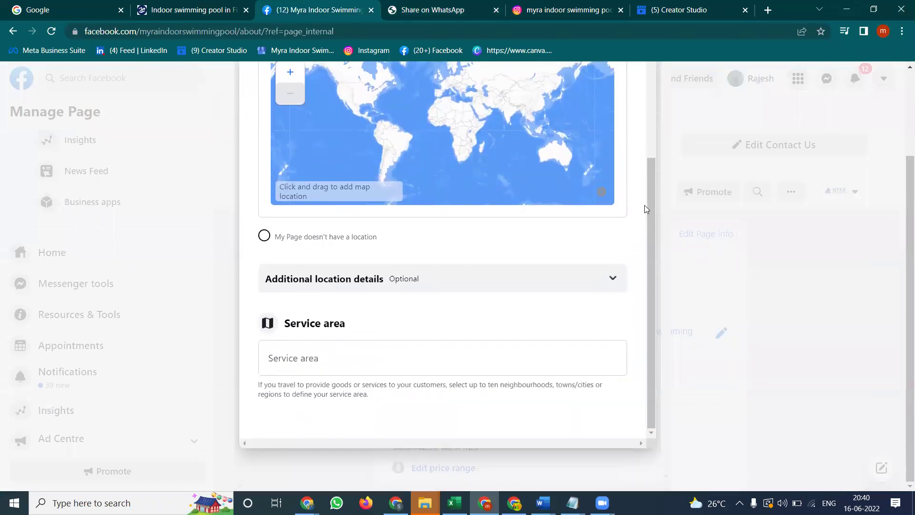
scroll(646, 208, "up", 5)
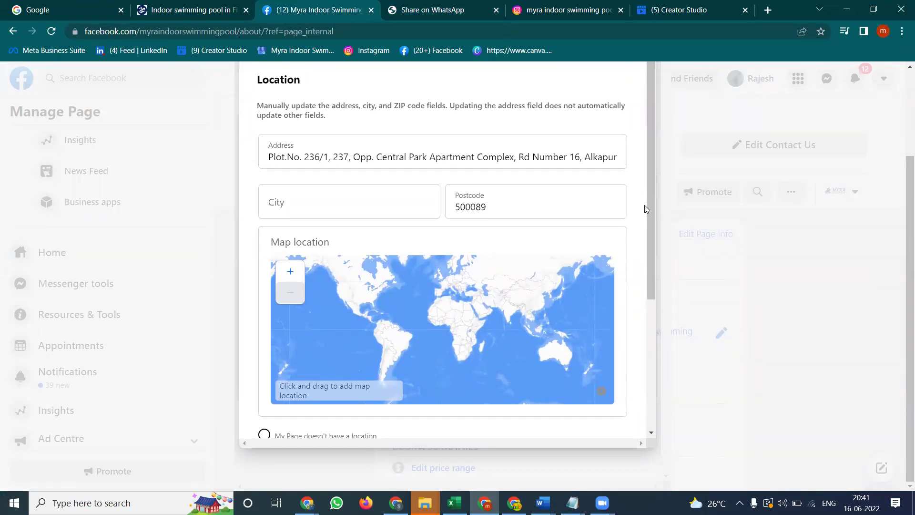
scroll(300, 167, "up", 3)
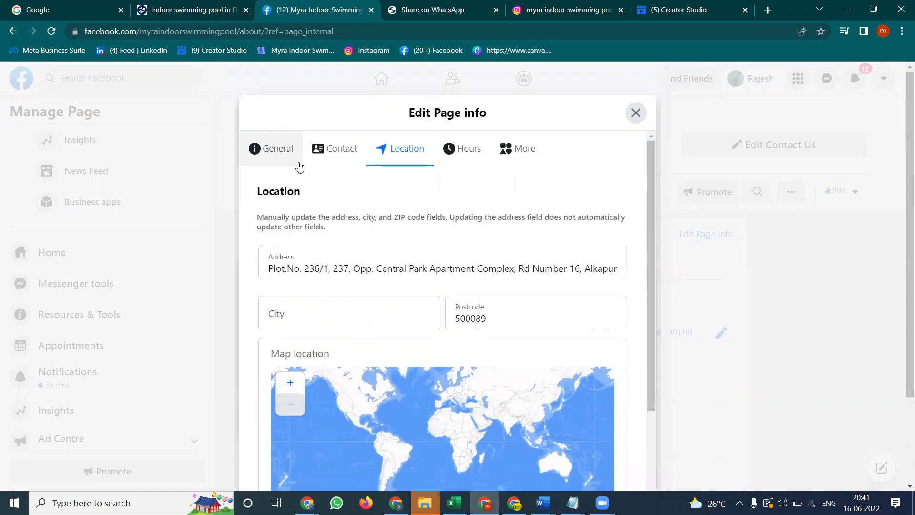
left_click(323, 156)
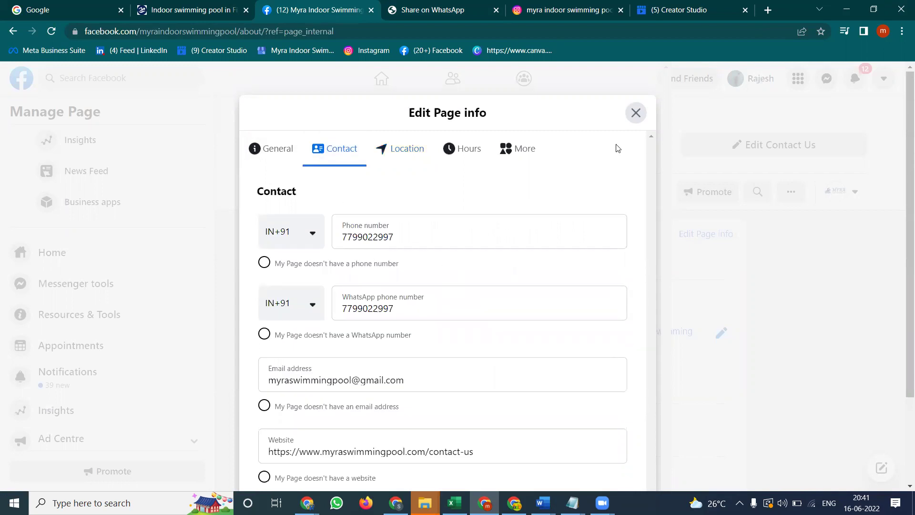
left_click(400, 149)
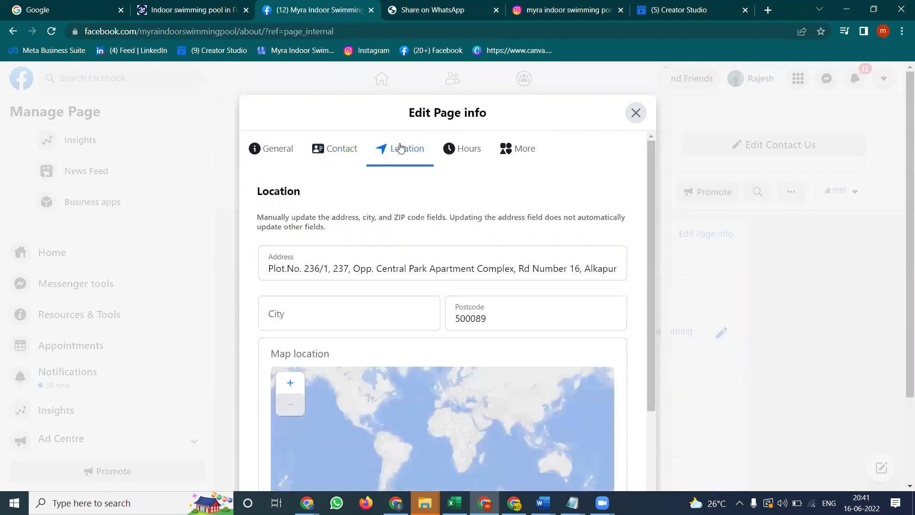
left_click(329, 148)
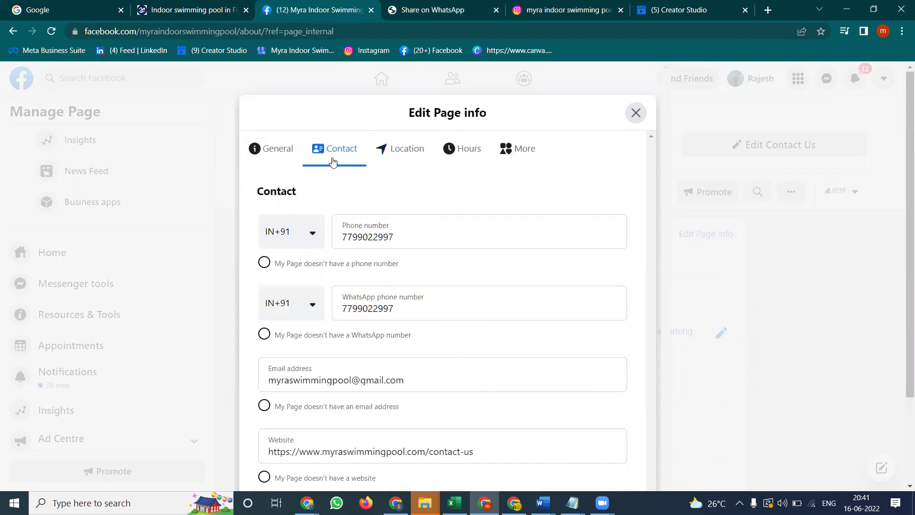
left_click(635, 114)
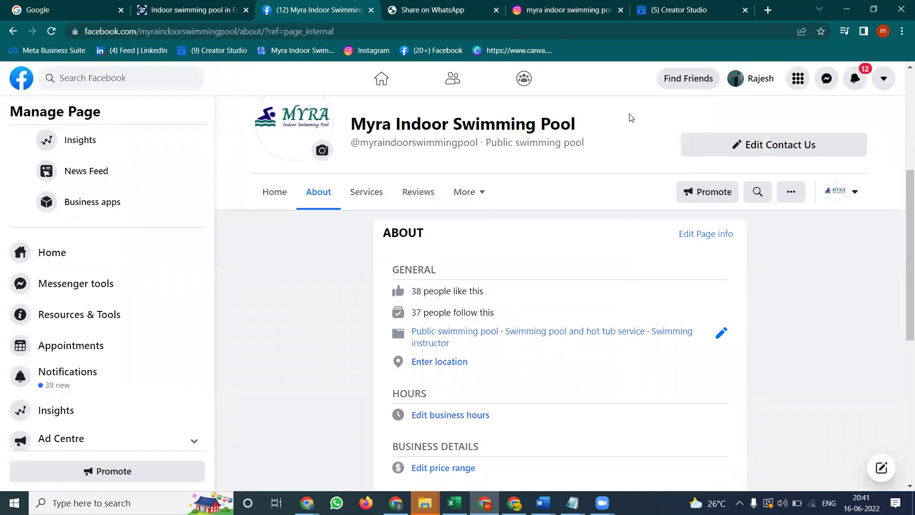